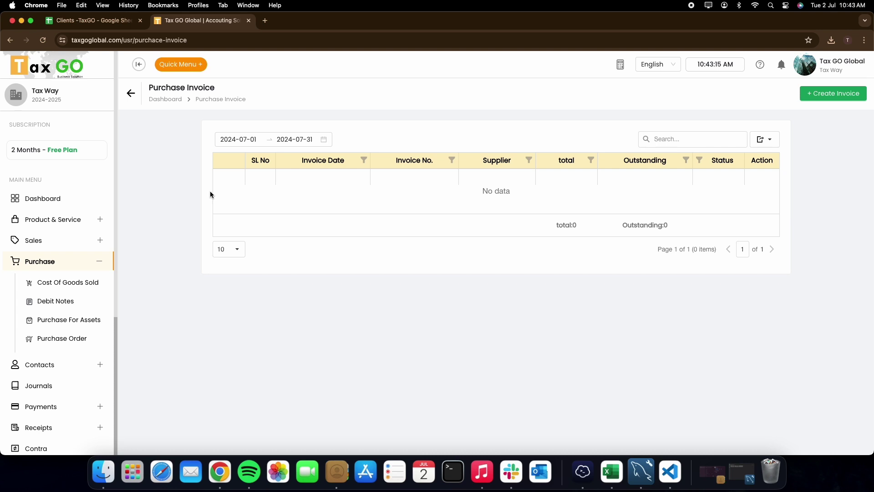
left_click(273, 141)
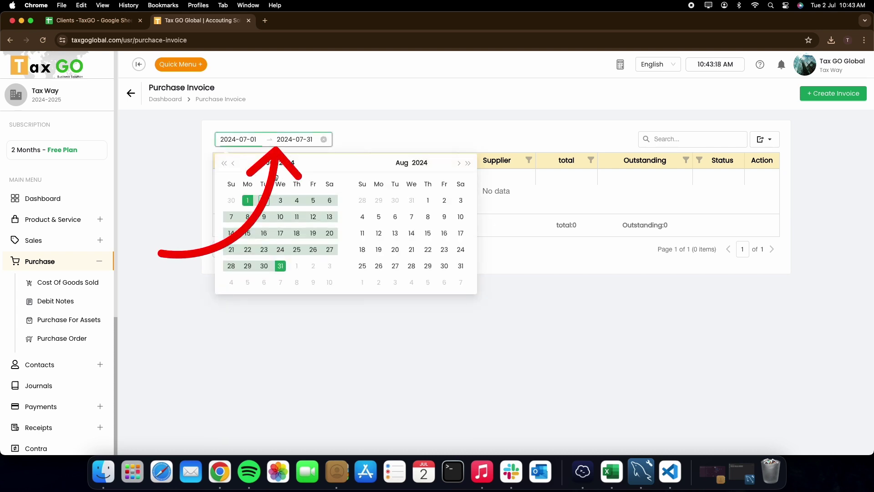
left_click(399, 114)
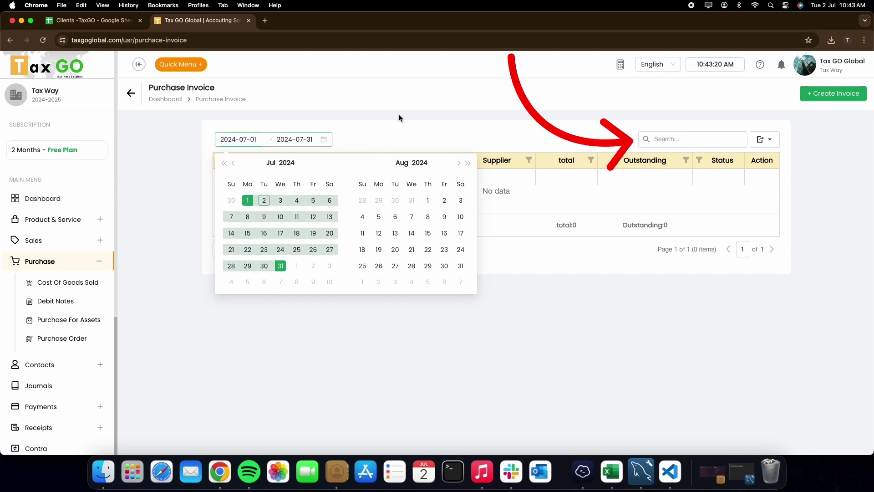
left_click(680, 143)
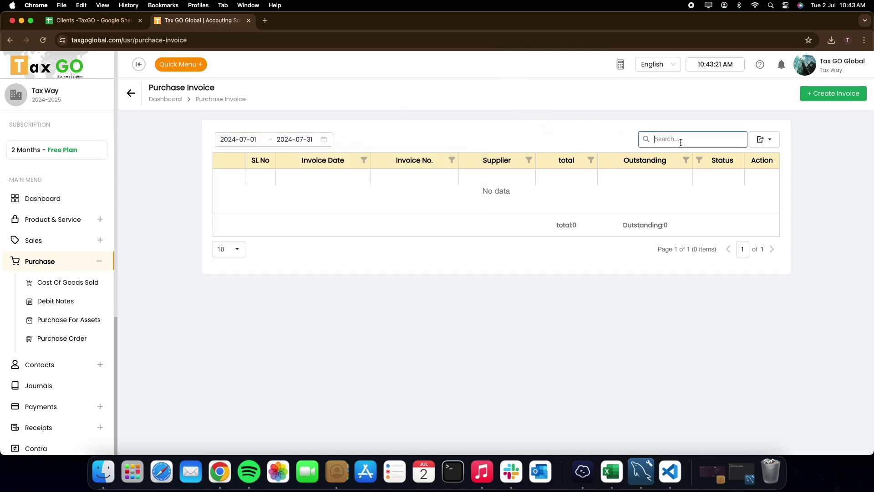
left_click(770, 142)
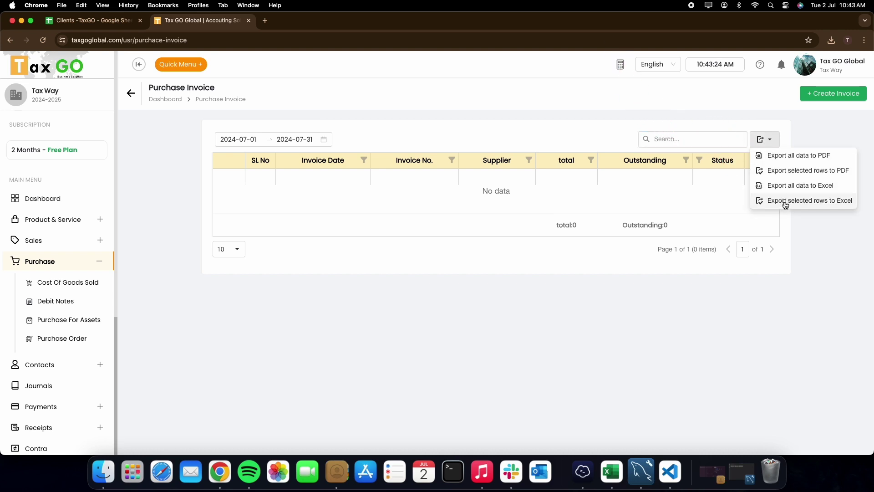
left_click(809, 130)
left_click(591, 160)
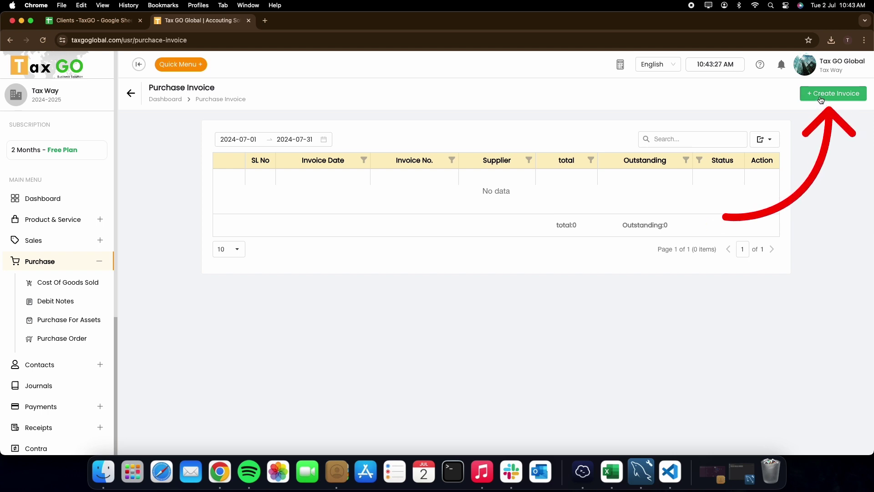
Start a new purchase invoice and begin adding a new supplier from the supplier list
left_click(821, 99)
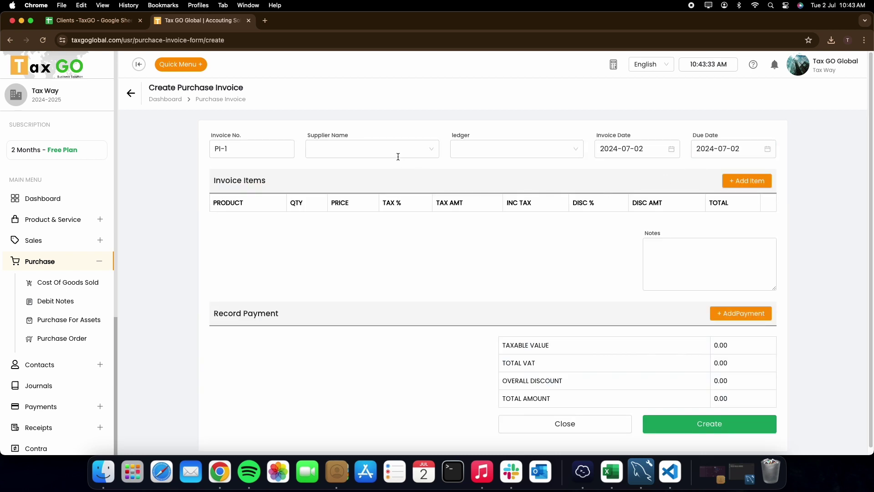
left_click(383, 150)
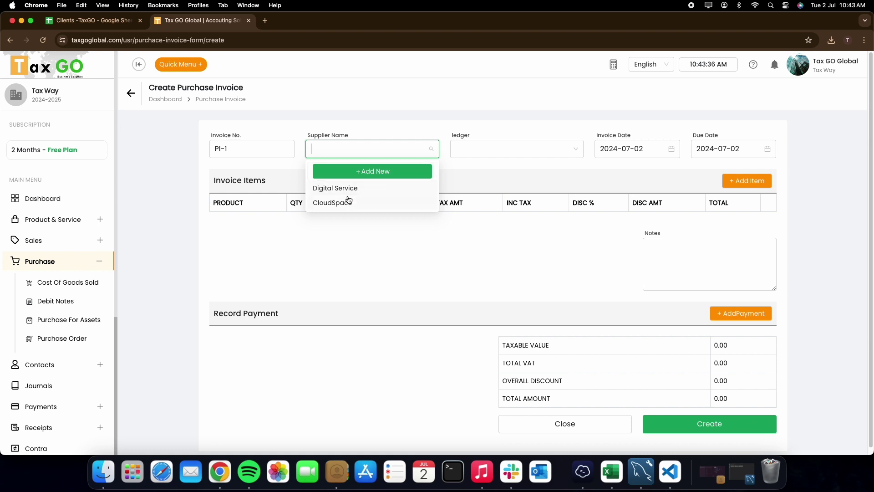
left_click(372, 172)
Fill in supplier 'Supplier -1', code ref-1, business SupplierBusiness-1, plus e-mail, mobile and address
left_click(289, 151)
type("Supplier -1")
left_click(316, 183)
type("re")
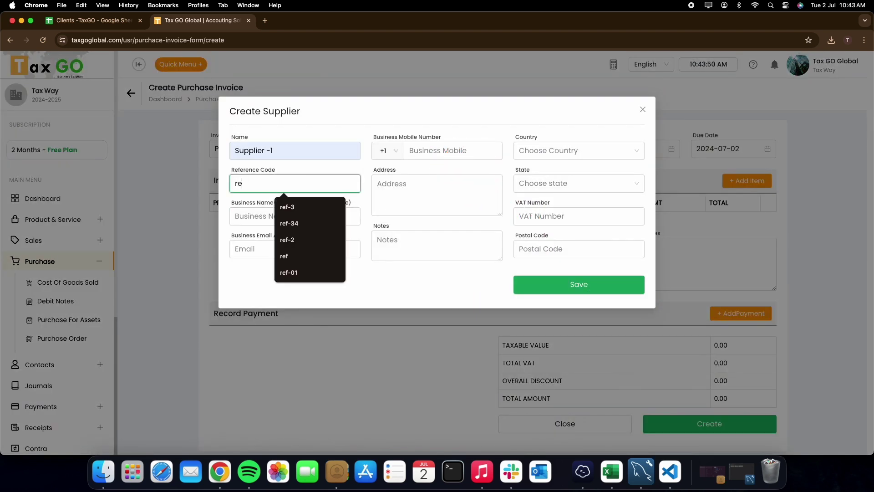
type("f-1")
key("Tab")
type("SupplierBusiness-1")
key("Tab")
key("Tab")
type("463787")
left_click(431, 180)
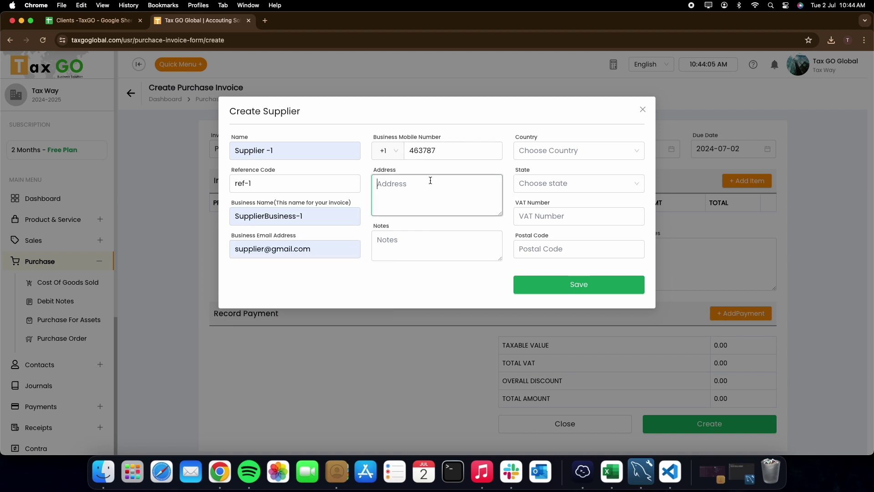
type("Supplier Address")
Set the supplier's country to Canada and state to Newfoundland and Labrador, enter the VAT number, and save
left_click(578, 150)
left_click(578, 183)
left_click(566, 259)
left_click(578, 216)
type("56782222")
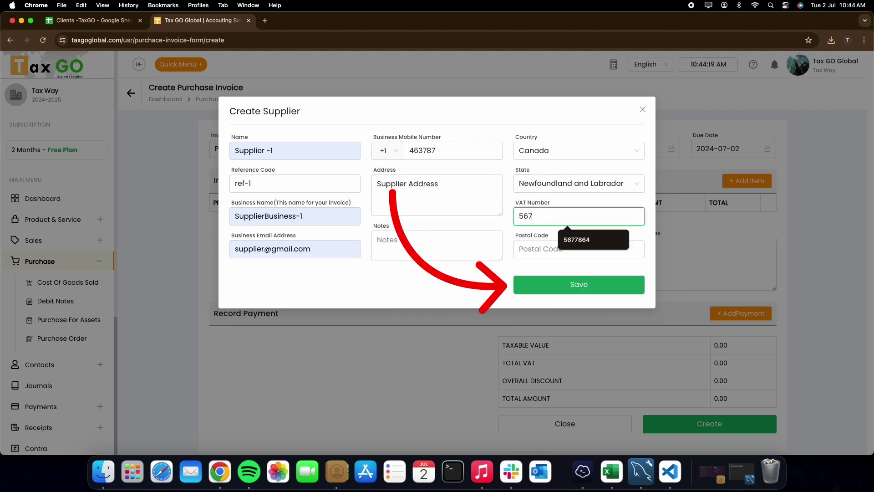
left_click(560, 251)
left_click(567, 287)
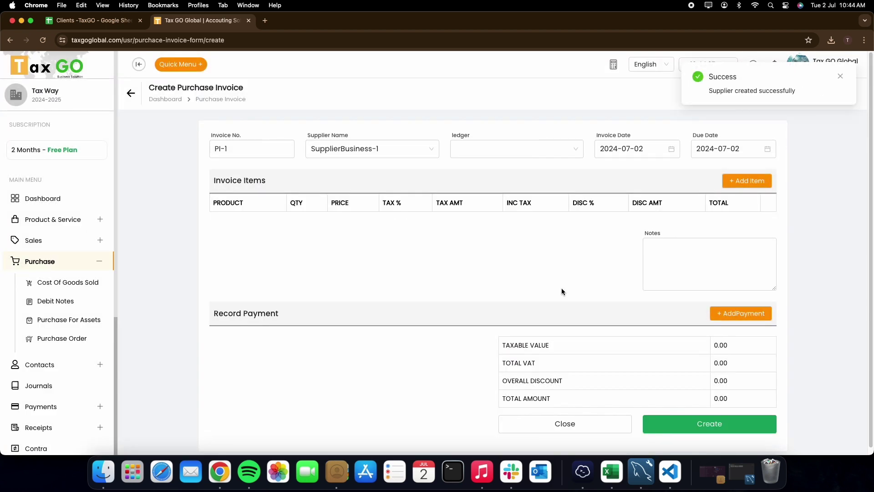
left_click(391, 149)
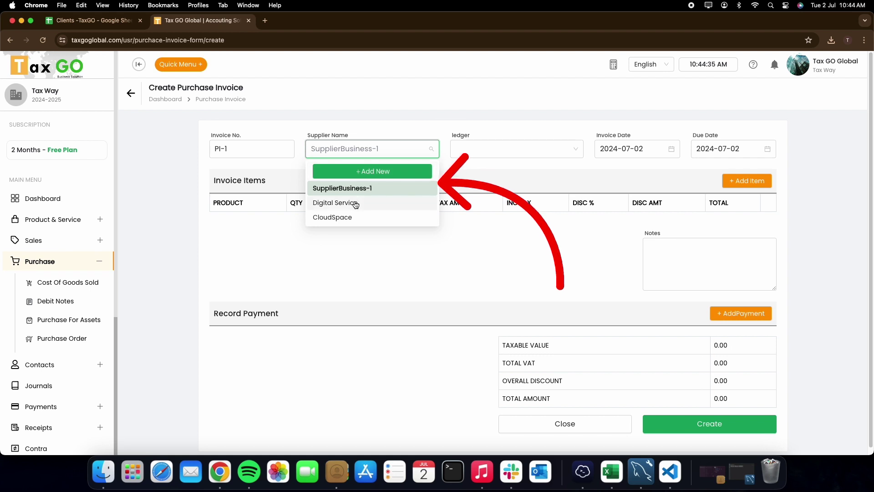
Choose supplier Digital Service, ledger 5000-Cost of Sales-goods and due date 2024-08-10, then add an item line
left_click(354, 202)
left_click(499, 149)
left_click(501, 169)
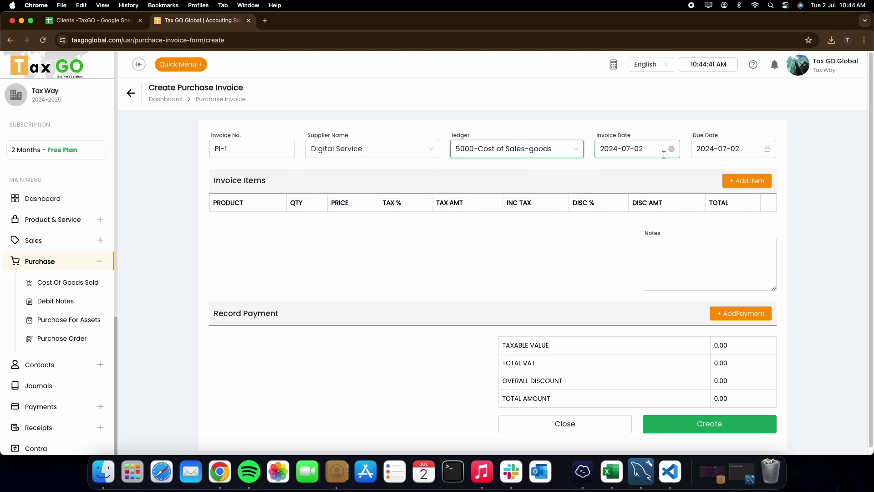
left_click(720, 151)
left_click(768, 216)
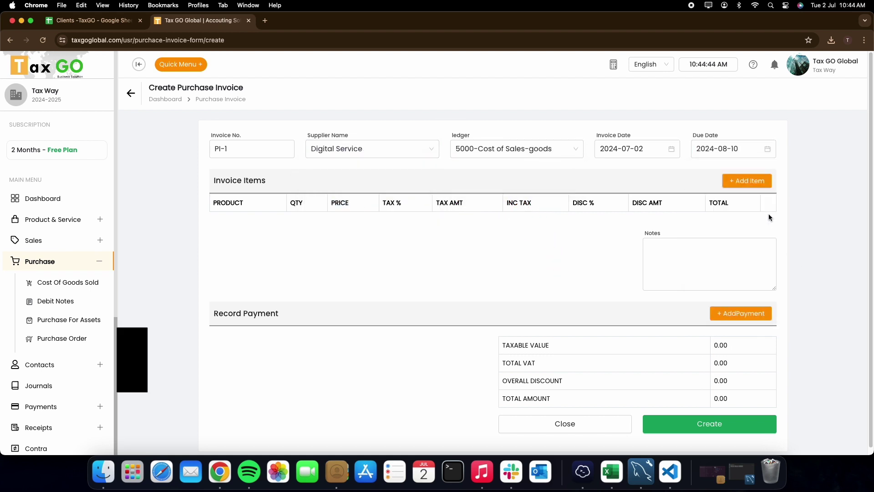
left_click(752, 182)
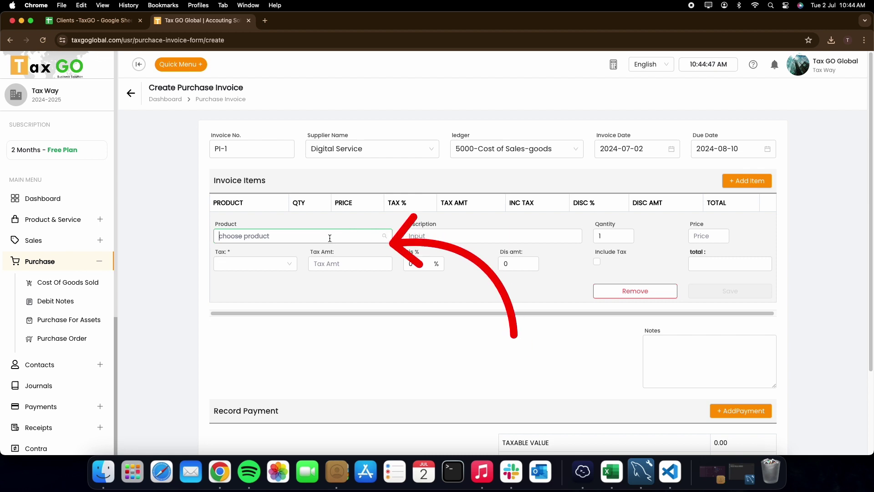
Create a new Phone product from the item row's product list
left_click(329, 238)
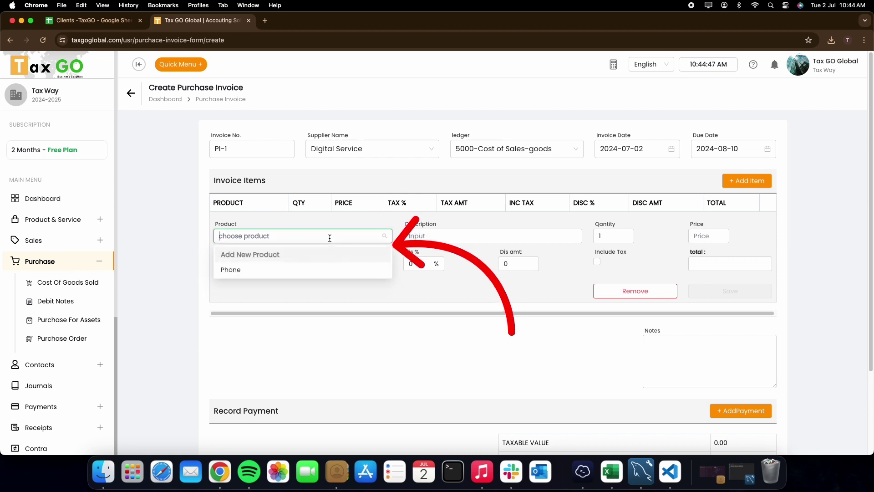
left_click(259, 255)
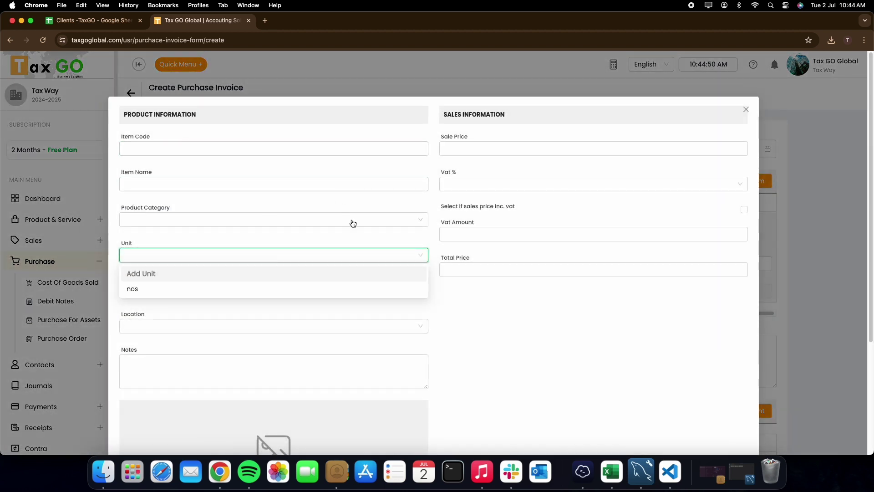
key("Down")
left_click_drag(872, 183, 869, 312)
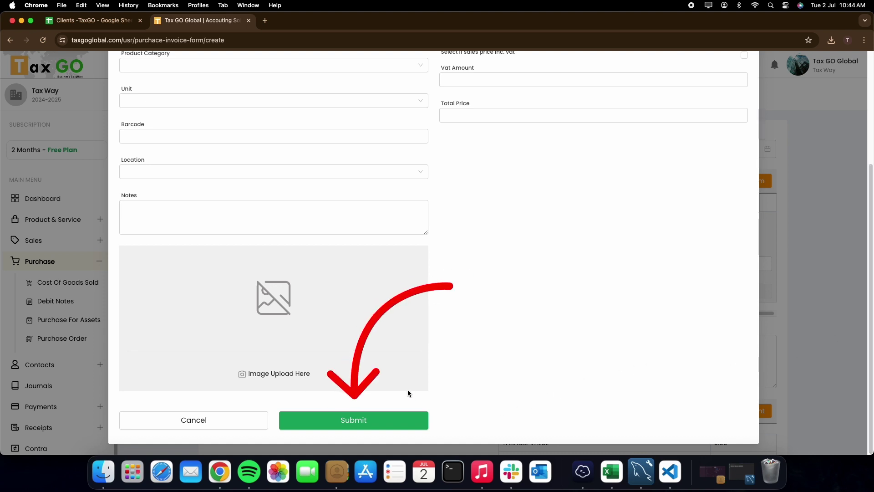
left_click(380, 420)
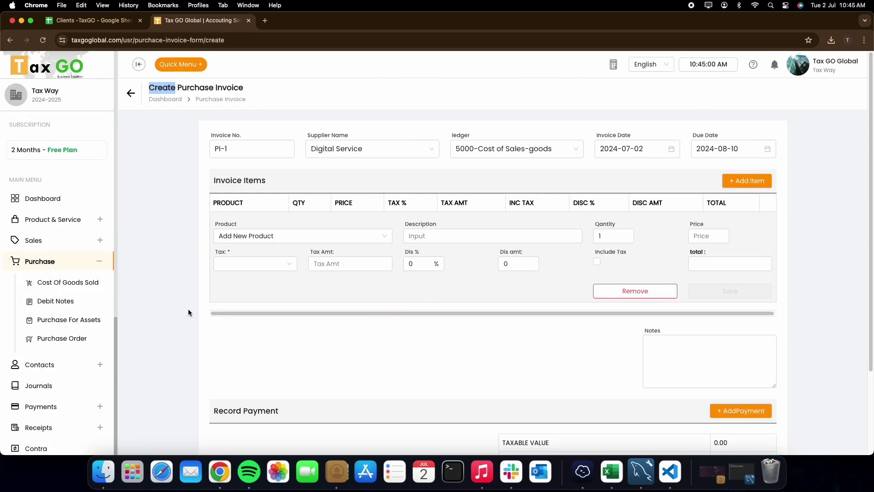
Set the Phone line to quantity 20 at price 12000 and save it
double_click(609, 237)
type("20")
key("Tab")
type("1")
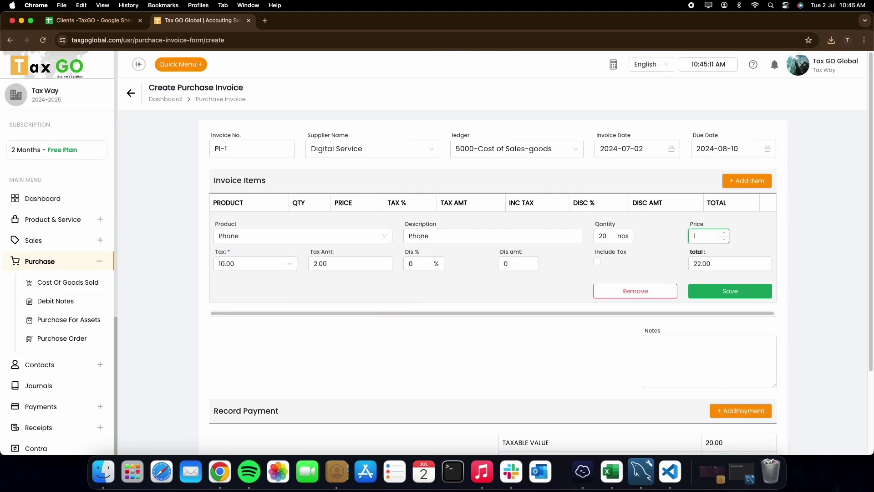
type("2000")
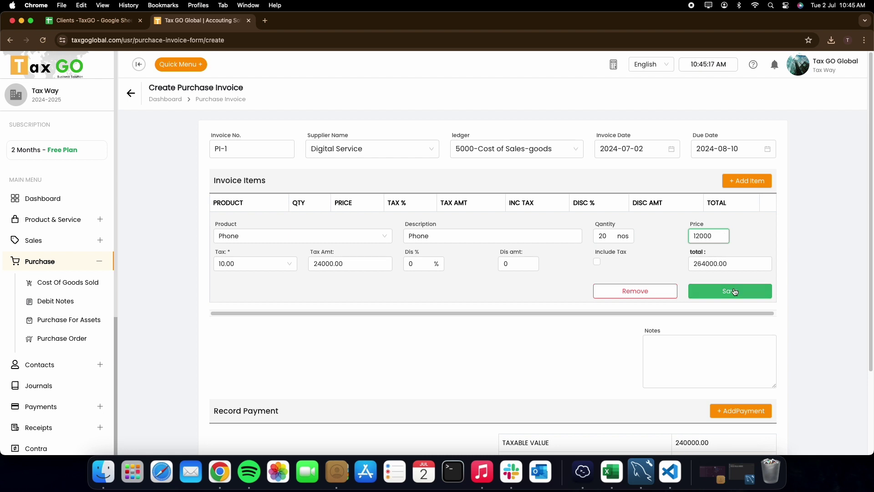
left_click(599, 268)
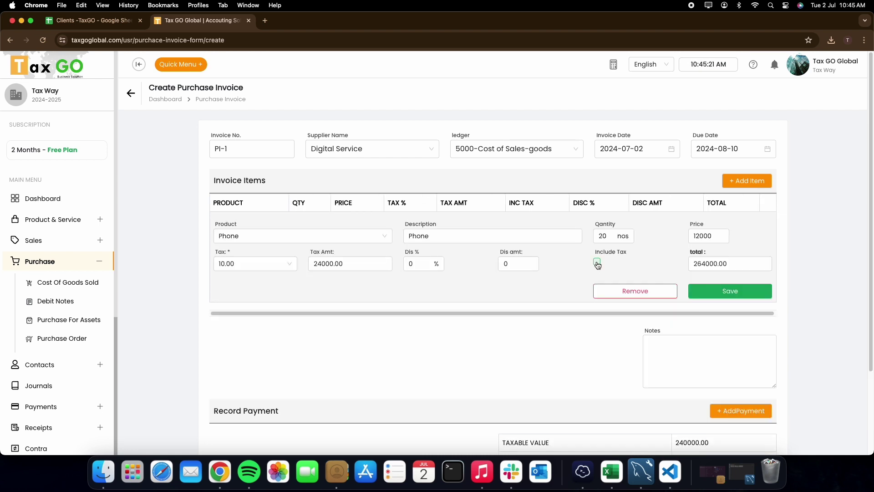
left_click(711, 294)
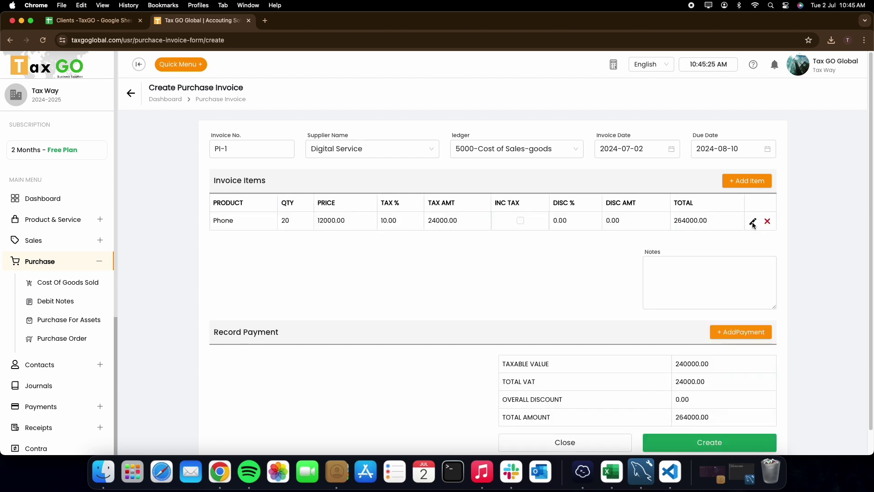
Change the Phone line's price to 11000 and save it, totalling 242000.00
left_click(752, 223)
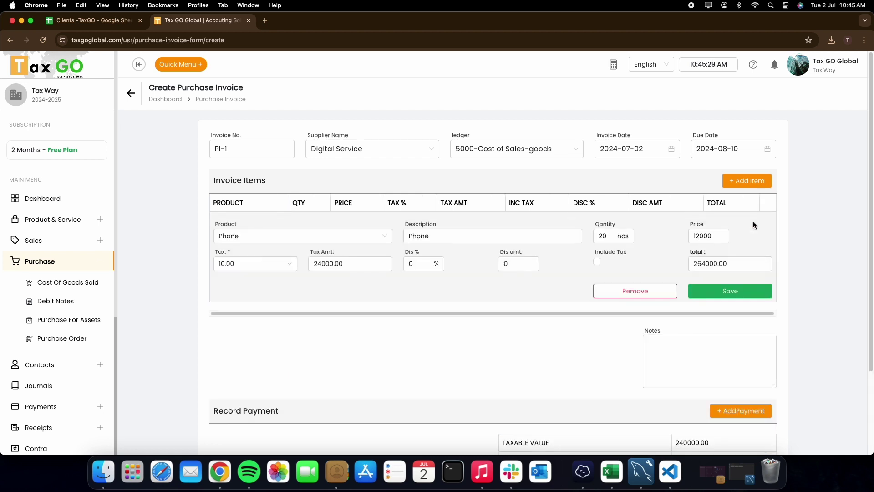
double_click(701, 234)
type("1100")
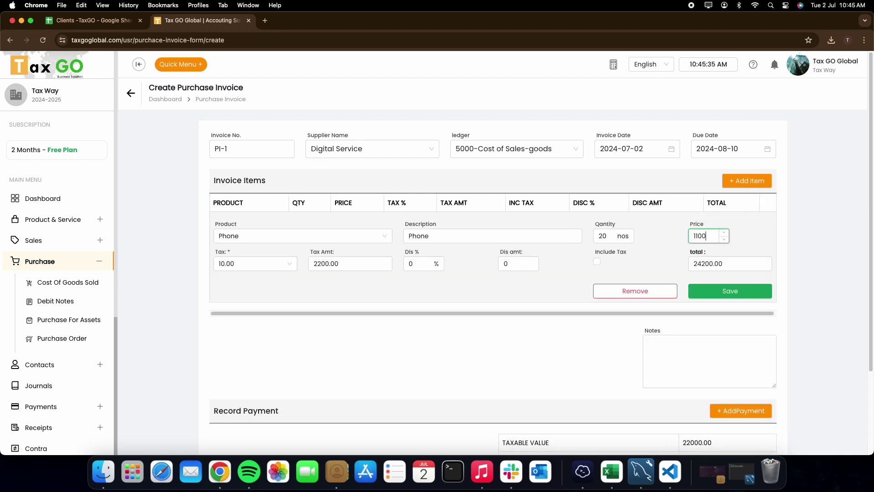
left_click(728, 290)
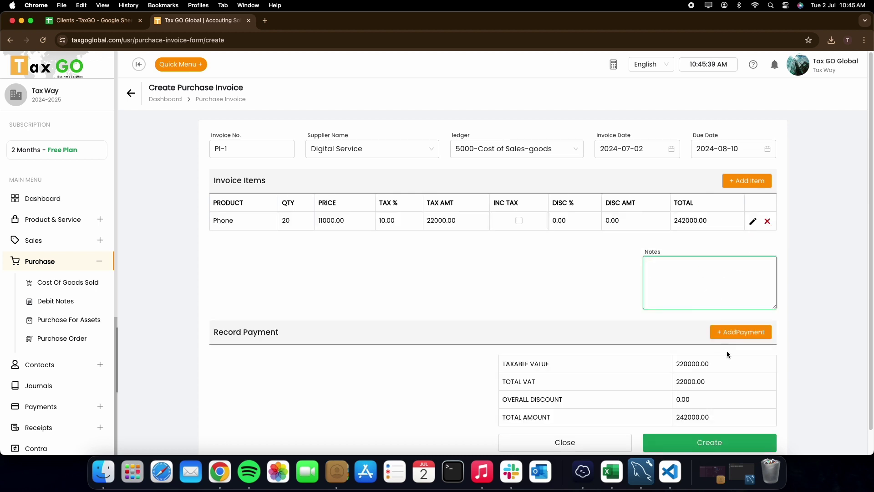
Record a 500 cheque payment from the SBI bank and create invoice PI-1
scroll(870, 263, "down", 1)
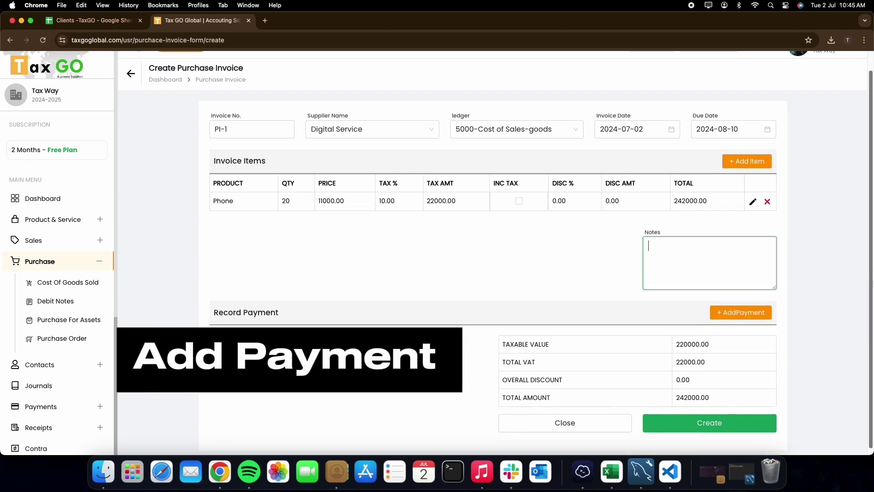
left_click(741, 307)
scroll(870, 270, "down", 3)
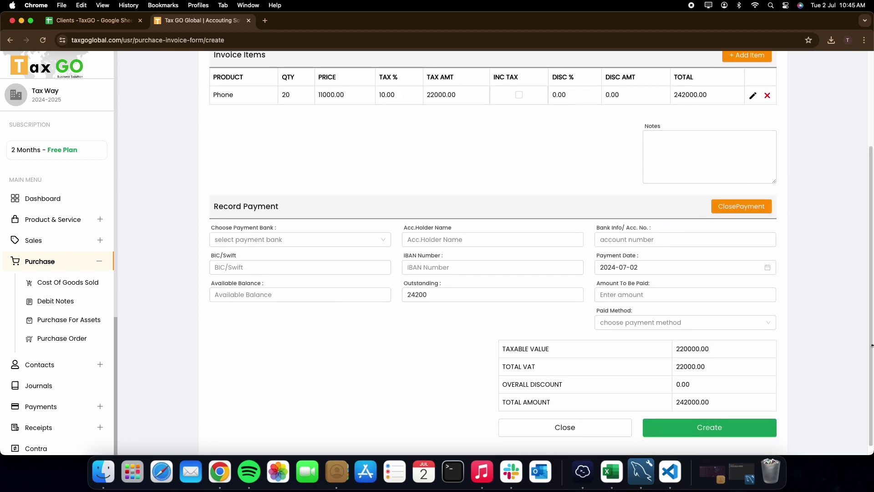
left_click(307, 238)
left_click(240, 286)
left_click(625, 295)
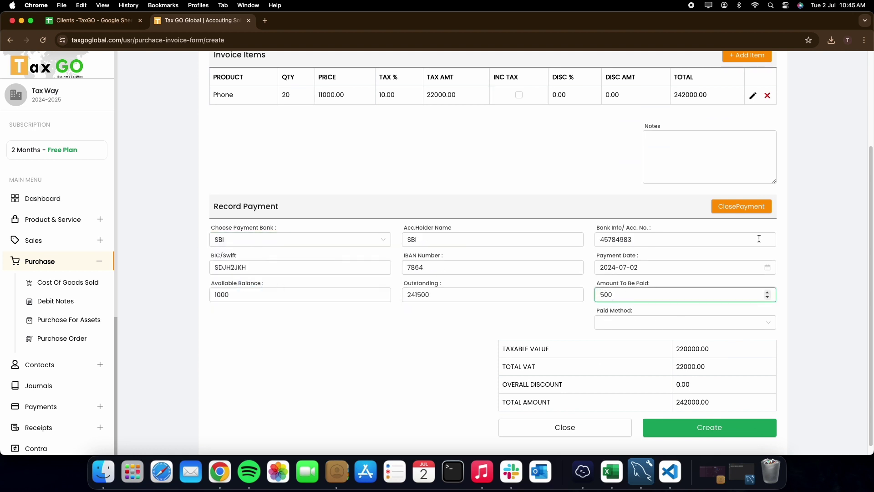
scroll(871, 230, "down", 1)
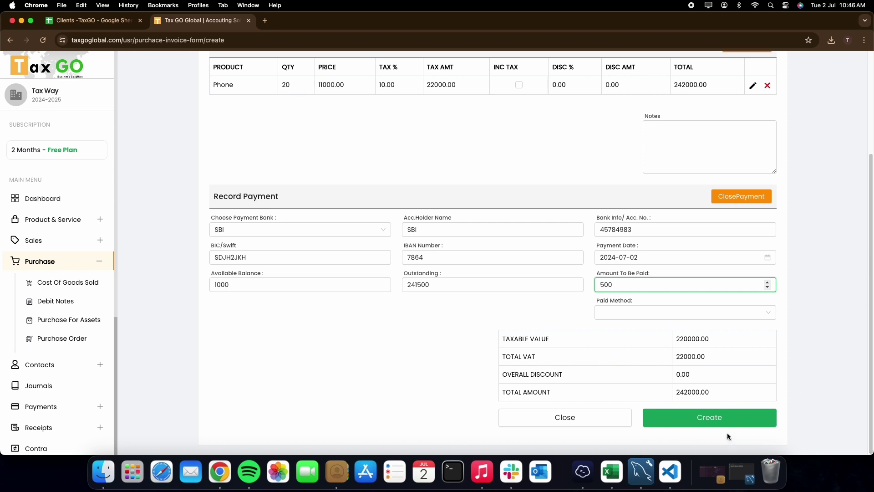
left_click(666, 314)
left_click(665, 344)
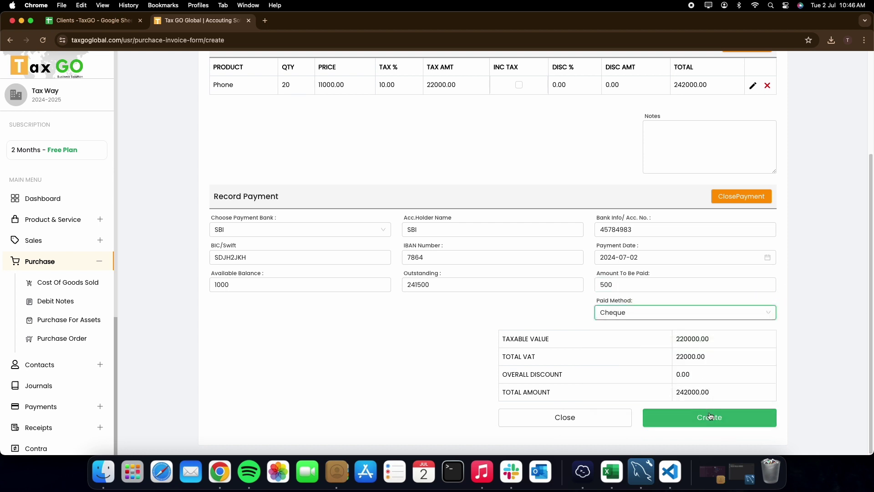
left_click(710, 416)
left_click(847, 77)
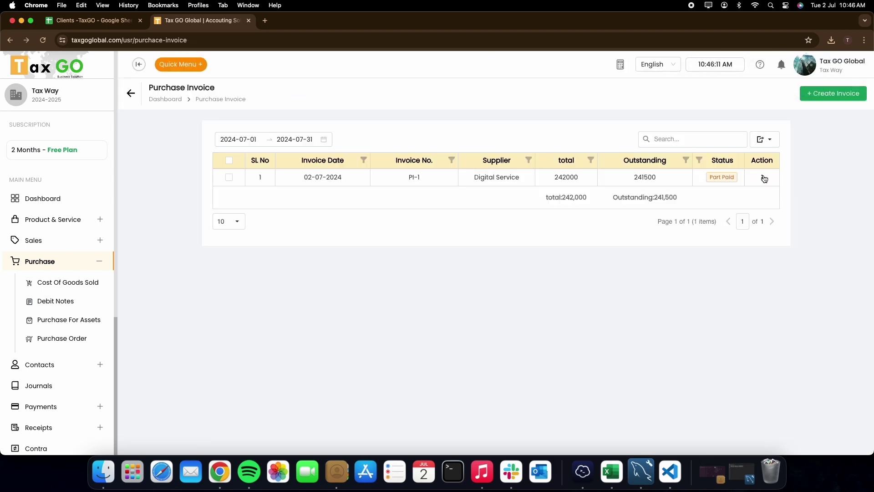
Export all purchase invoices to PDF
left_click(769, 139)
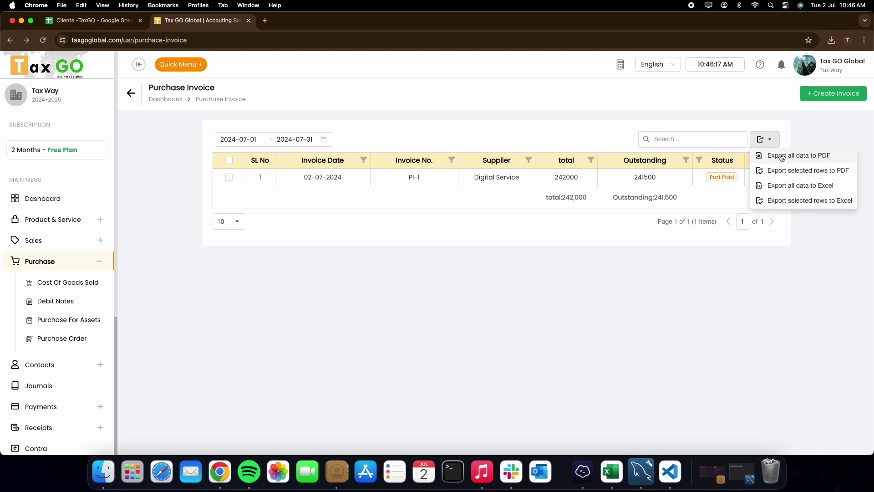
left_click(773, 155)
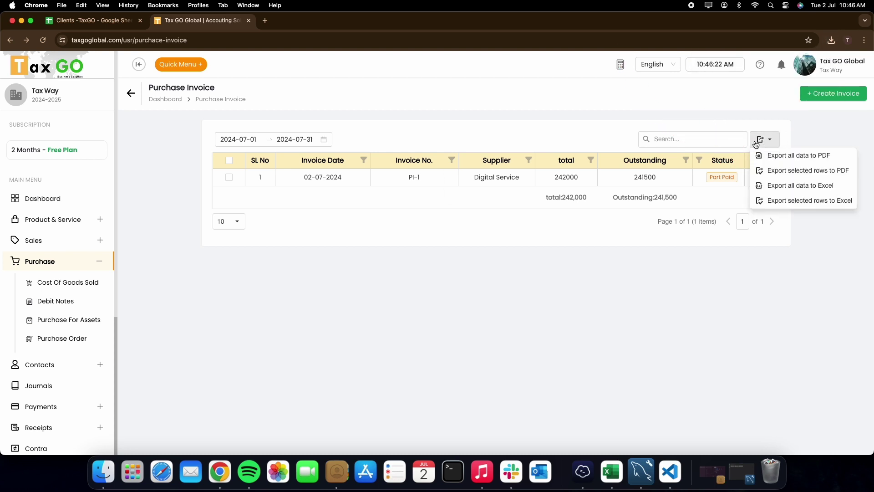
left_click(528, 161)
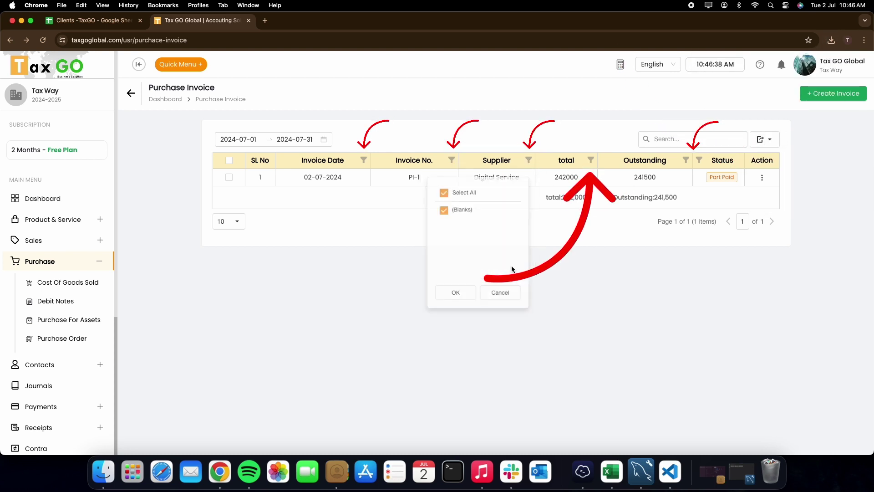
left_click(453, 299)
View invoice PI-1, delete it, then go to Purchase > Debit Notes
left_click(763, 179)
left_click(724, 189)
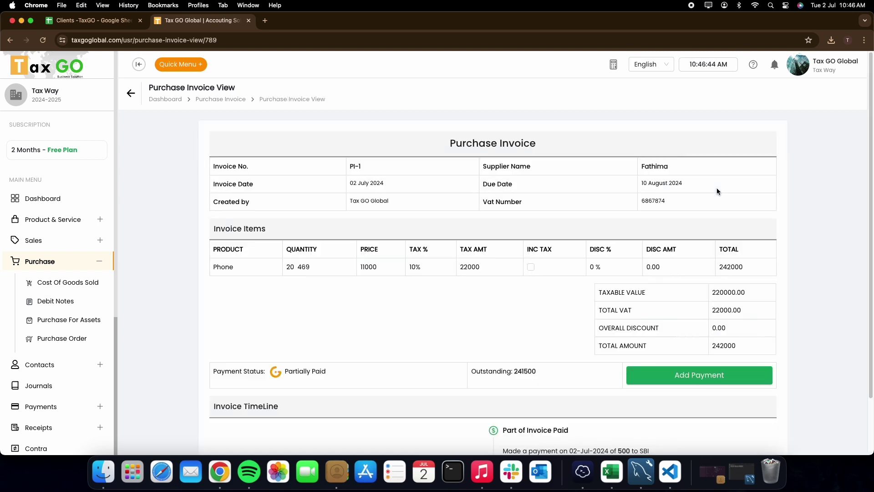
scroll(871, 202, "down", 3)
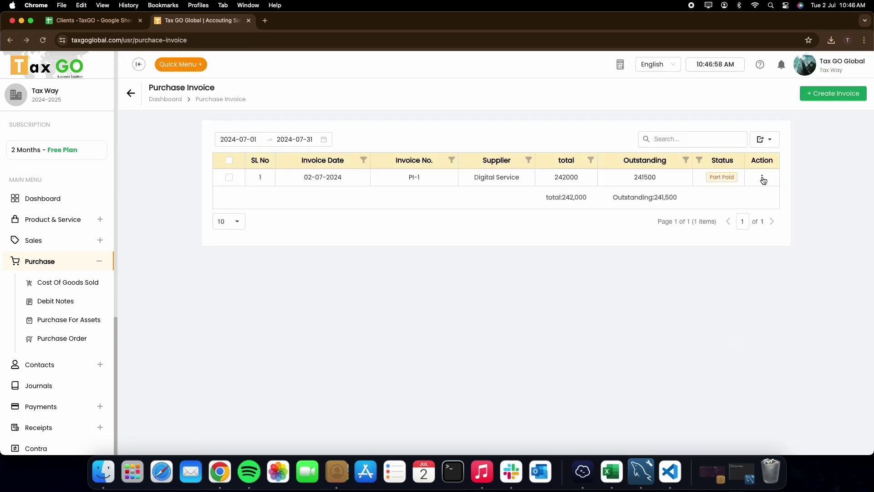
left_click(763, 179)
left_click(711, 205)
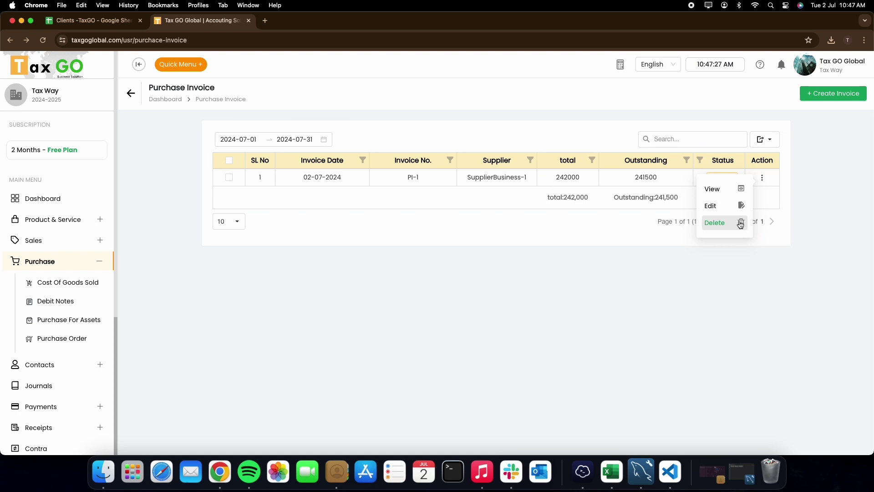
left_click(740, 224)
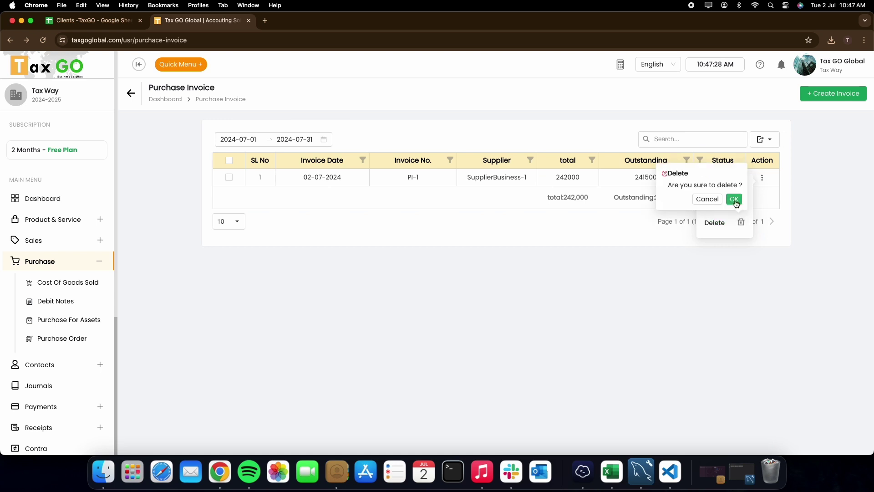
left_click(735, 200)
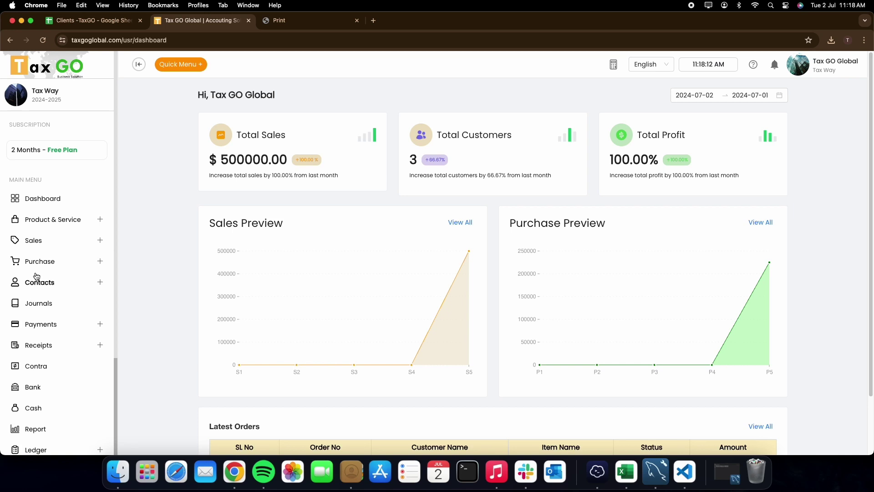
left_click(36, 261)
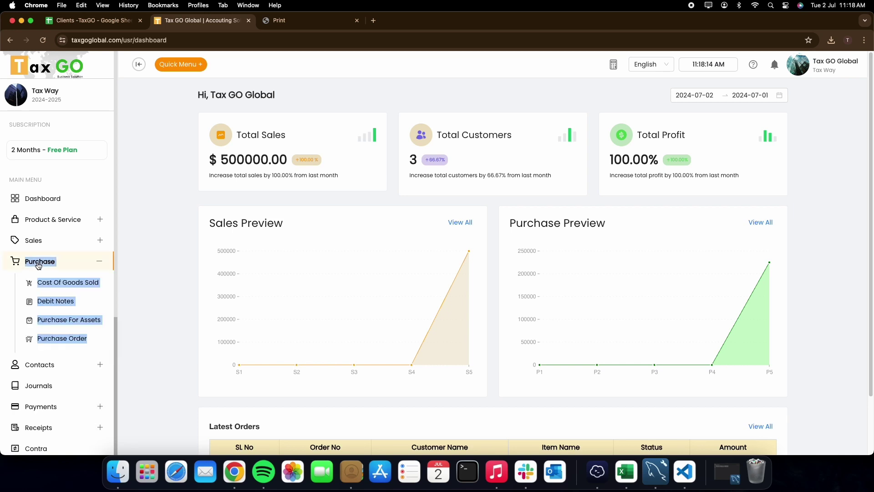
left_click(55, 301)
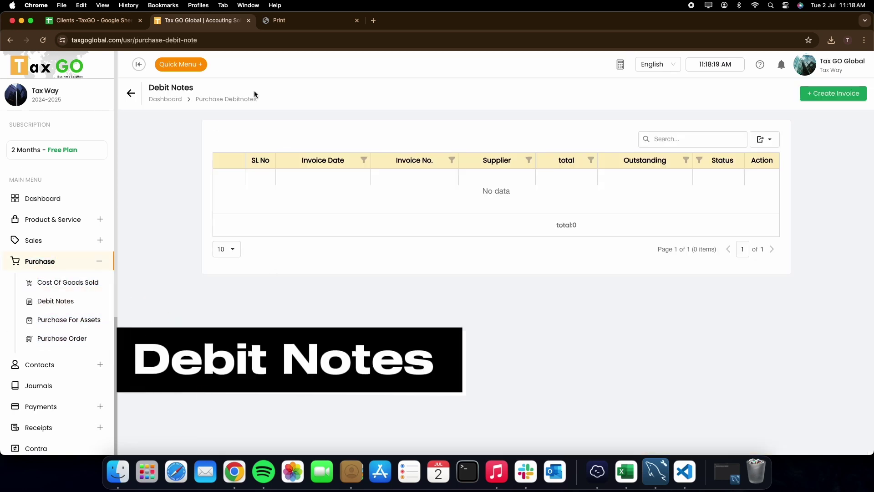
Create a debit note for Digital Service against invoice PI-7 on the 5002-Purchase Return ledger
left_click(833, 93)
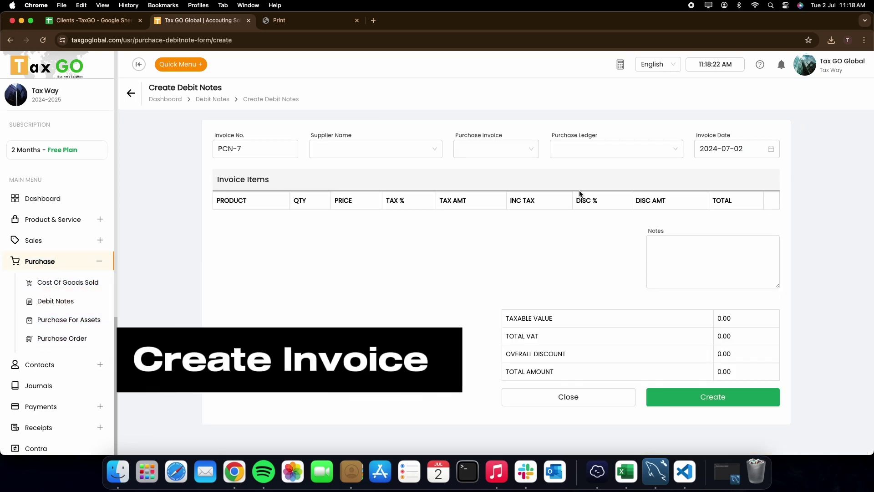
left_click(358, 150)
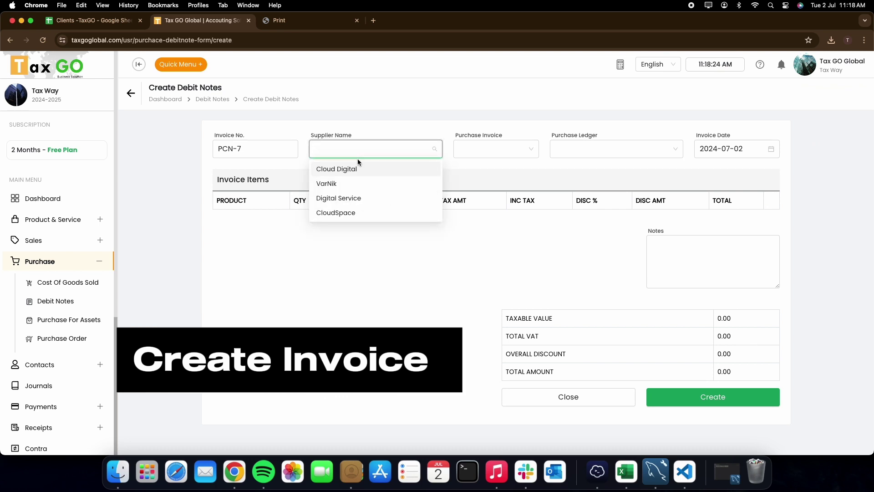
left_click(353, 198)
left_click(483, 155)
left_click(475, 169)
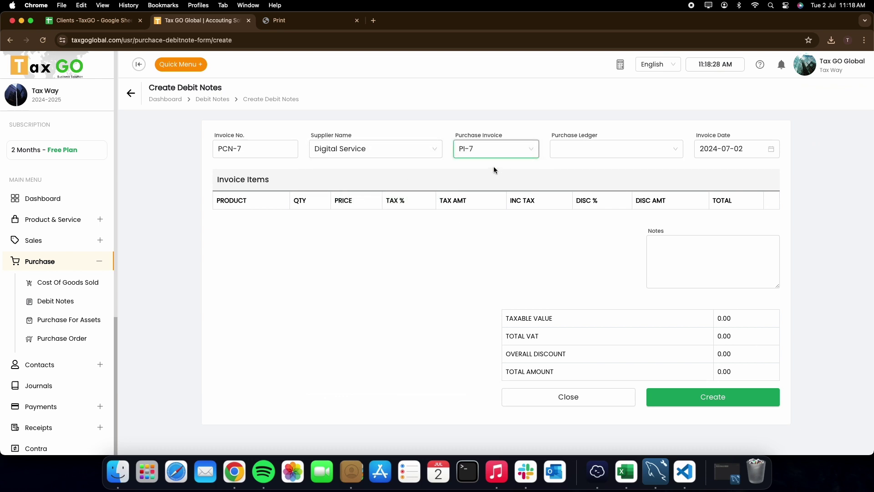
left_click(575, 153)
left_click(578, 169)
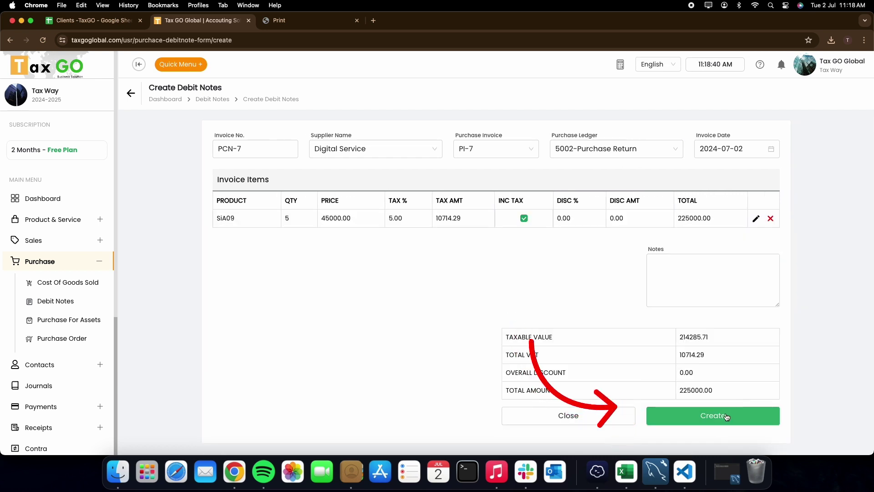
left_click(727, 415)
left_click(846, 76)
scroll(432, 273, "down", 5)
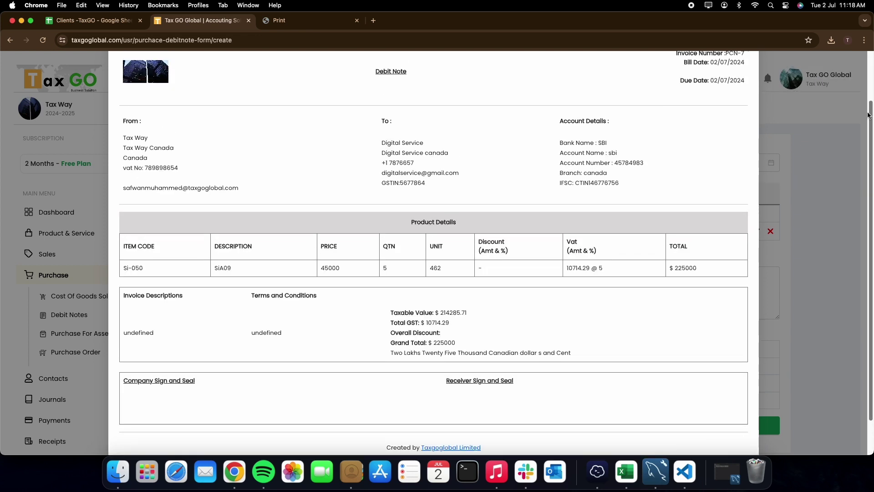
left_click(695, 429)
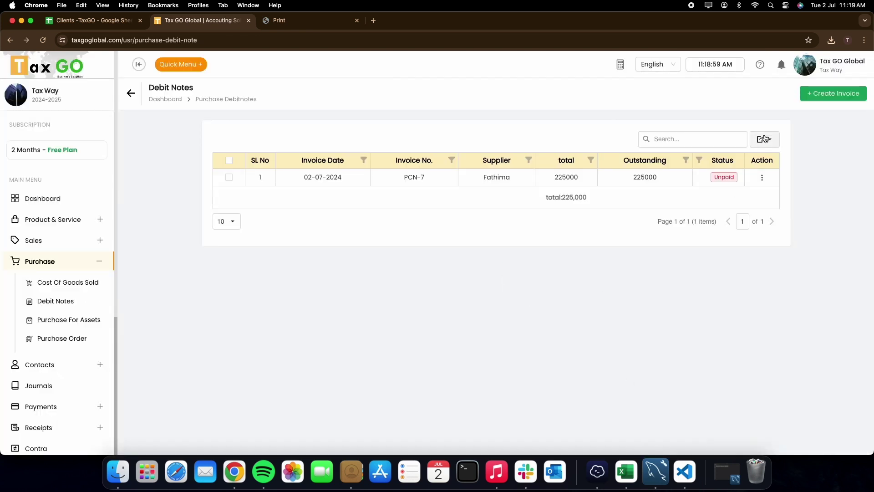
Export all debit notes to Excel, then view debit note PCN-7 and open it for editing
left_click(772, 141)
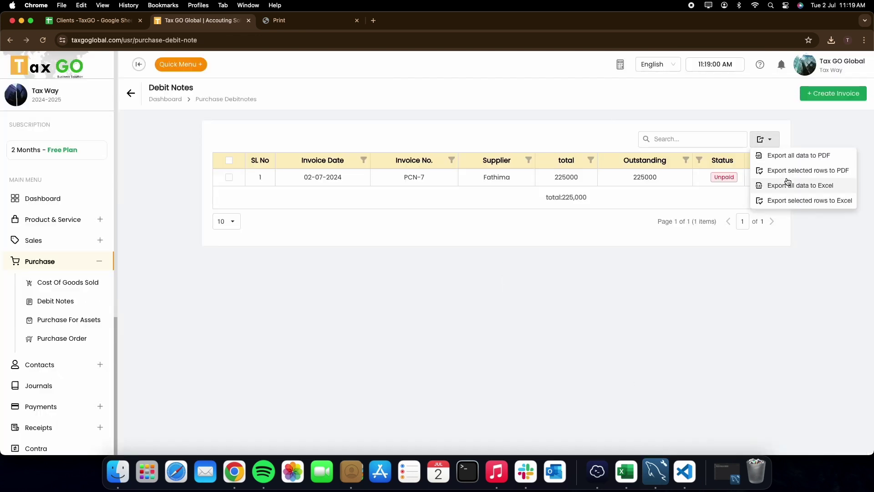
left_click(789, 186)
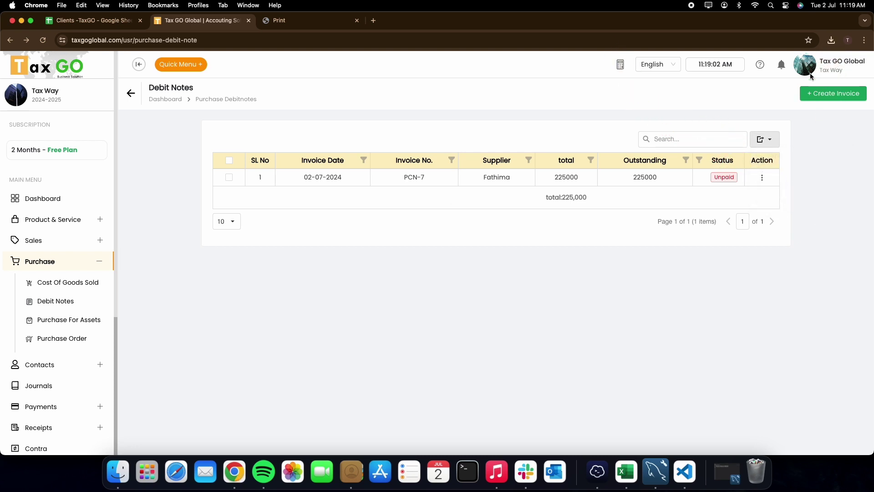
left_click(764, 178)
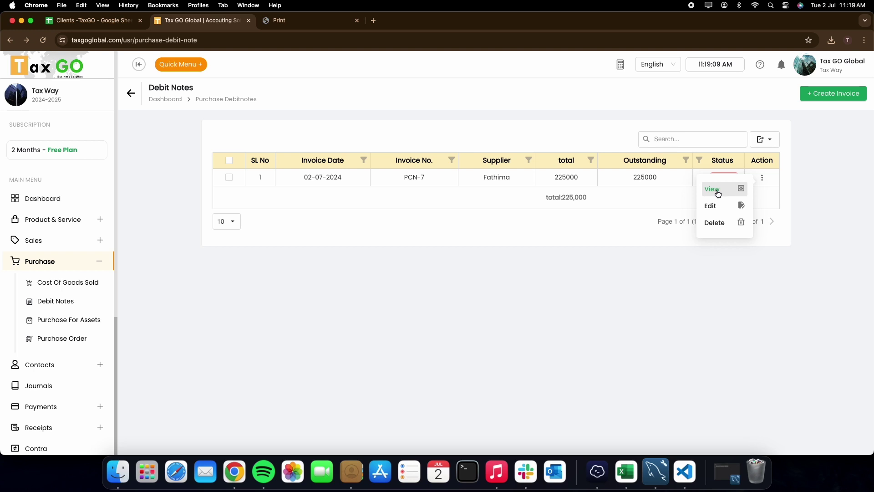
left_click(718, 194)
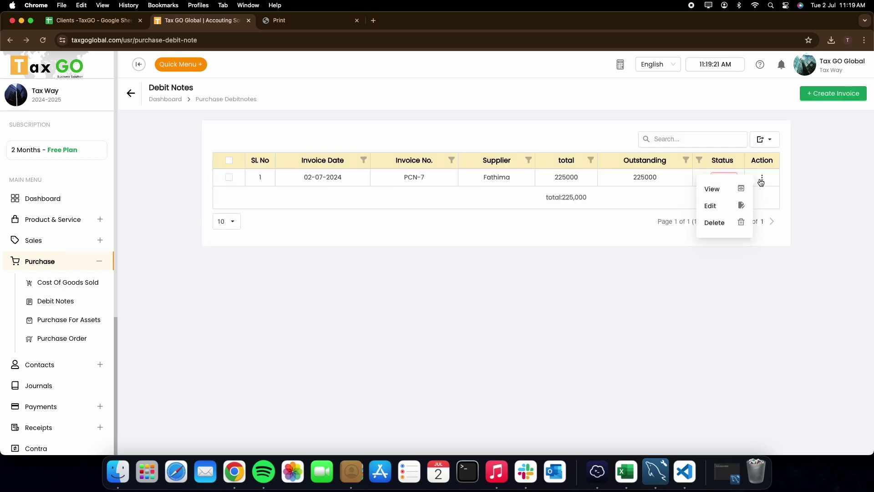
left_click(717, 208)
Add the note 'debit note' to PCN-7 and update it, then cancel a deletion prompt
left_click(682, 263)
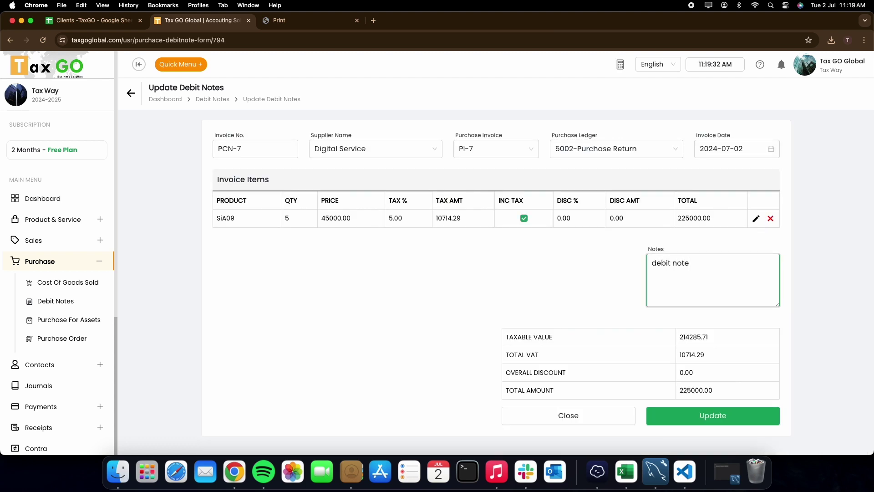
left_click(724, 411)
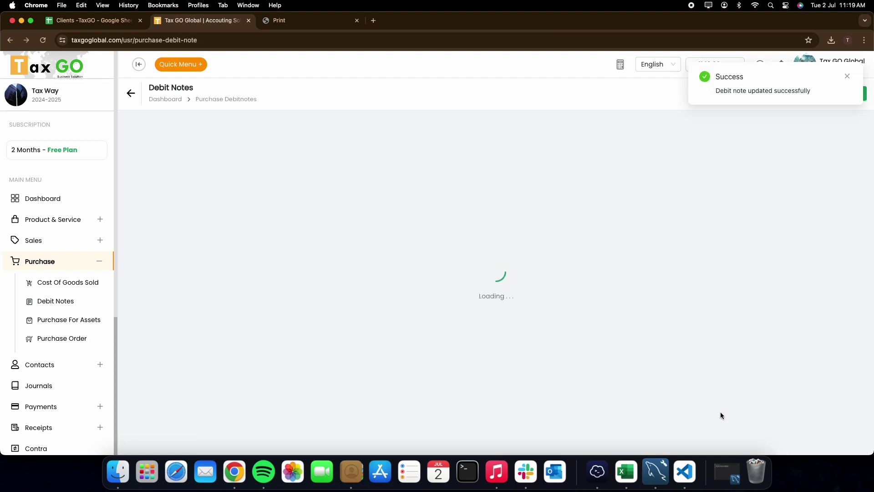
left_click(761, 177)
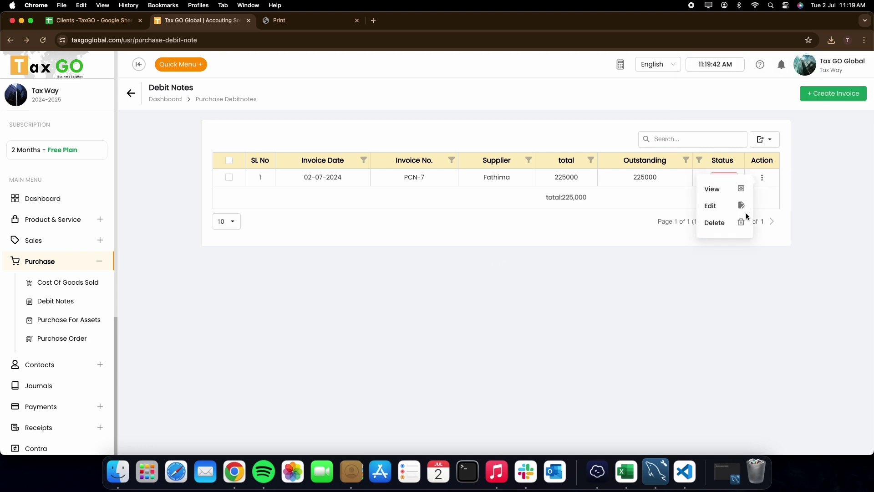
left_click(727, 226)
left_click(716, 199)
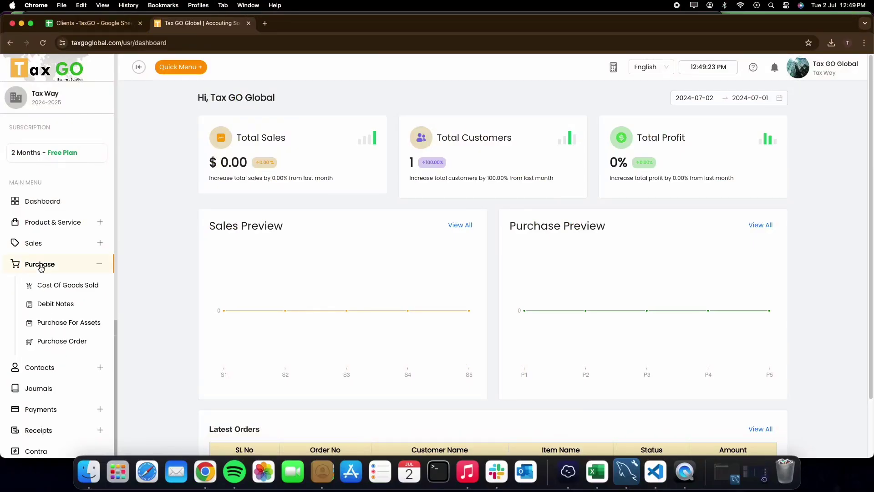
Open the Purchase For Assets list showing PRA-01, trying its search box and export menu
double_click(52, 322)
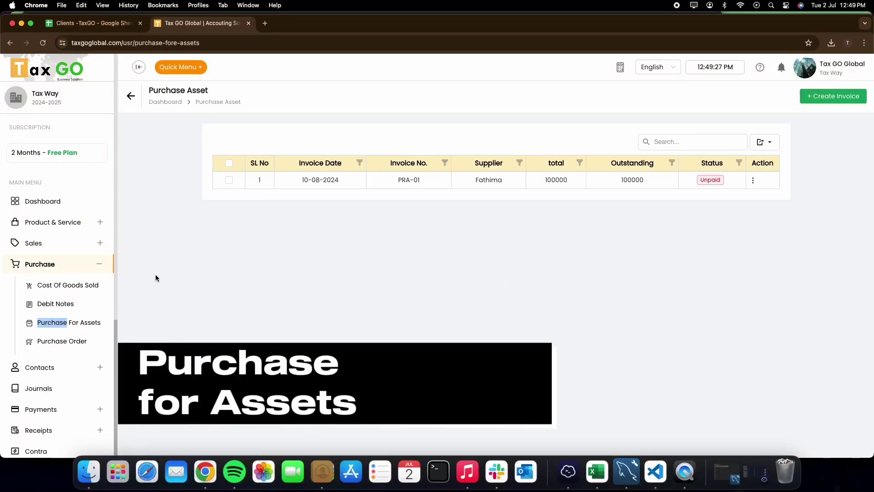
left_click(677, 146)
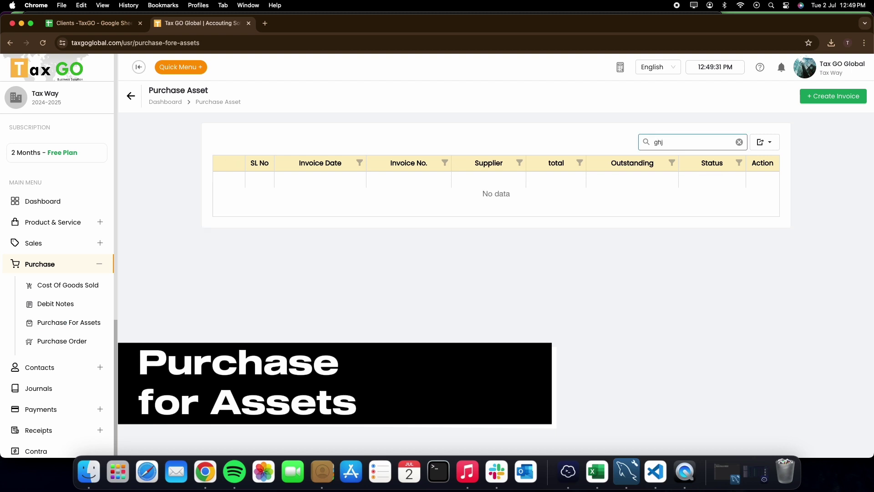
left_click(739, 142)
left_click(772, 146)
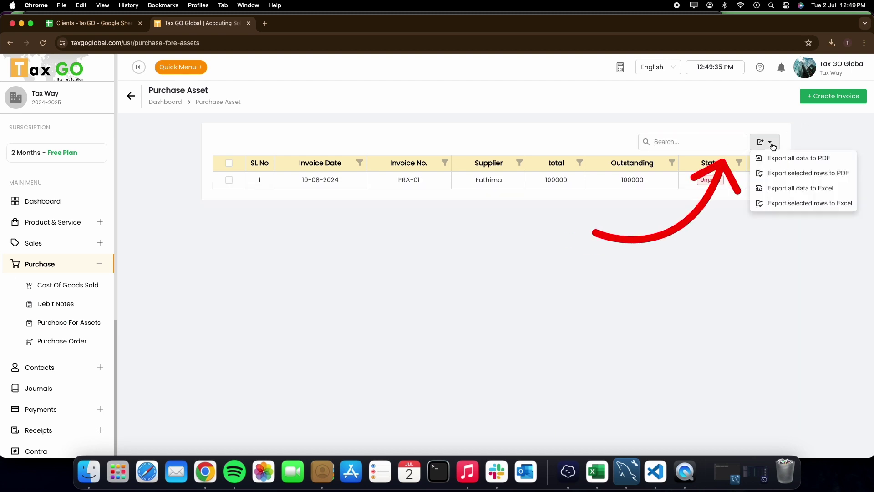
left_click(766, 129)
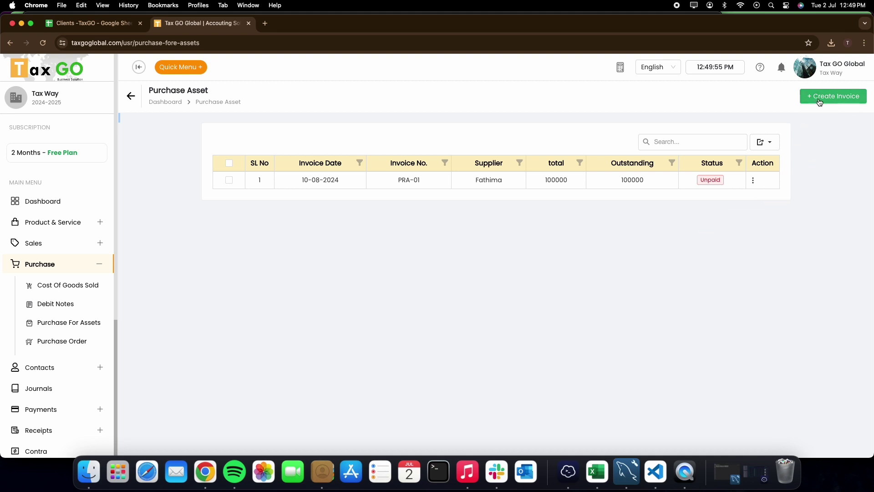
Start asset invoice PRA_02 for Digital Service on the office equipment ledger, due 2024-08-10
left_click(819, 97)
left_click(256, 147)
type("PRA")
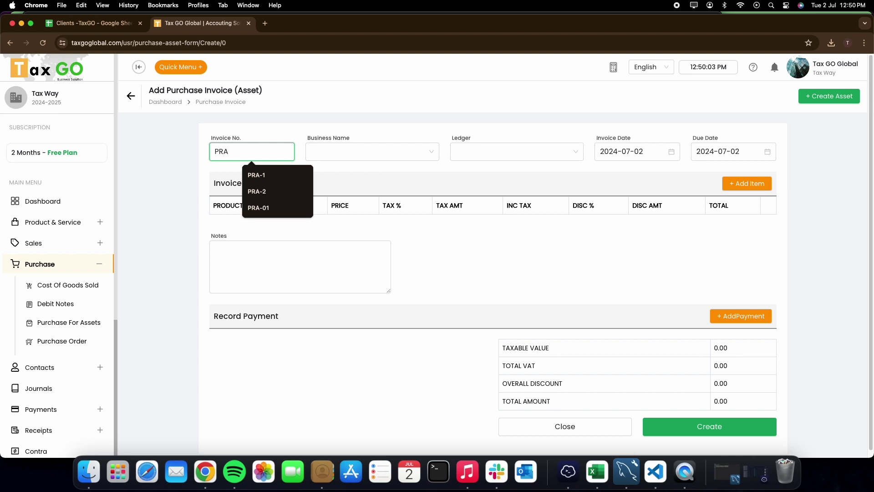
type("_02")
left_click(345, 151)
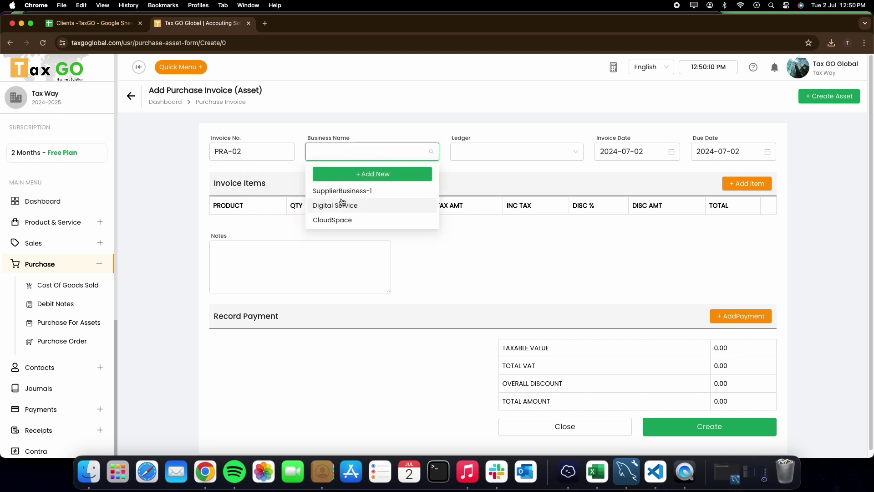
left_click(339, 203)
left_click(507, 152)
left_click(481, 172)
left_click(732, 152)
left_click(809, 291)
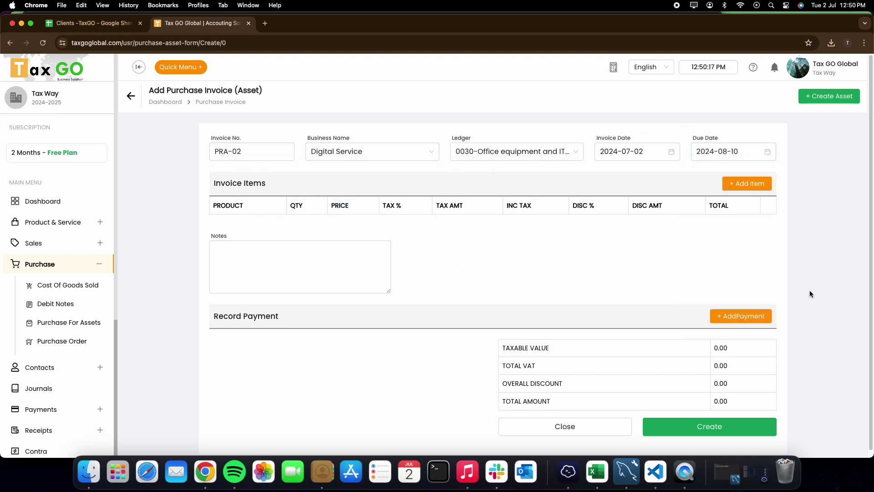
Add an item line of 5 Tables and save it
left_click(739, 184)
left_click(257, 238)
left_click(259, 268)
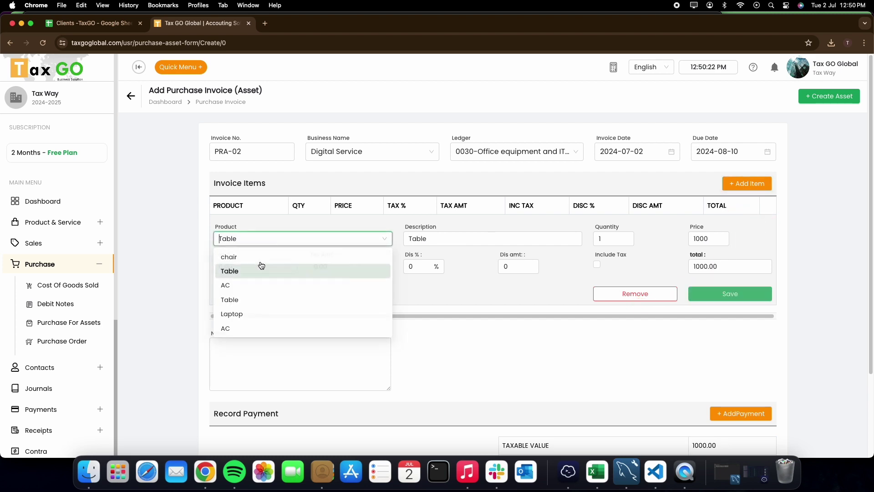
left_click(609, 240)
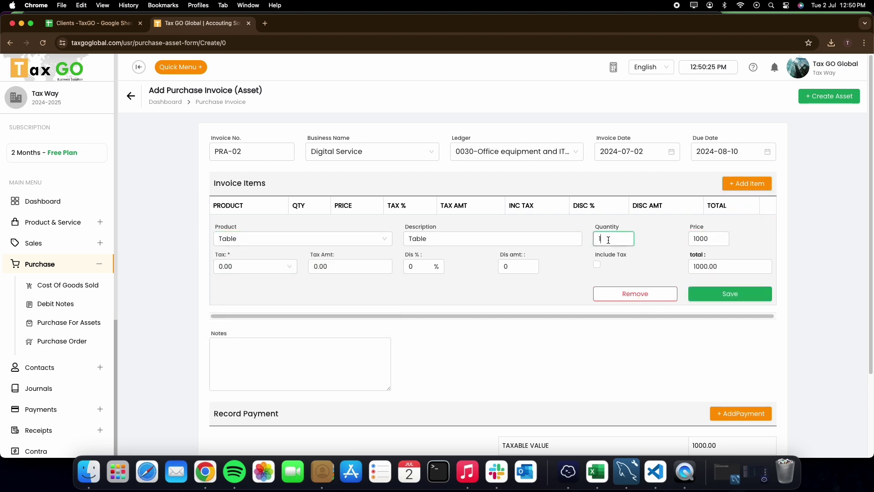
type("5")
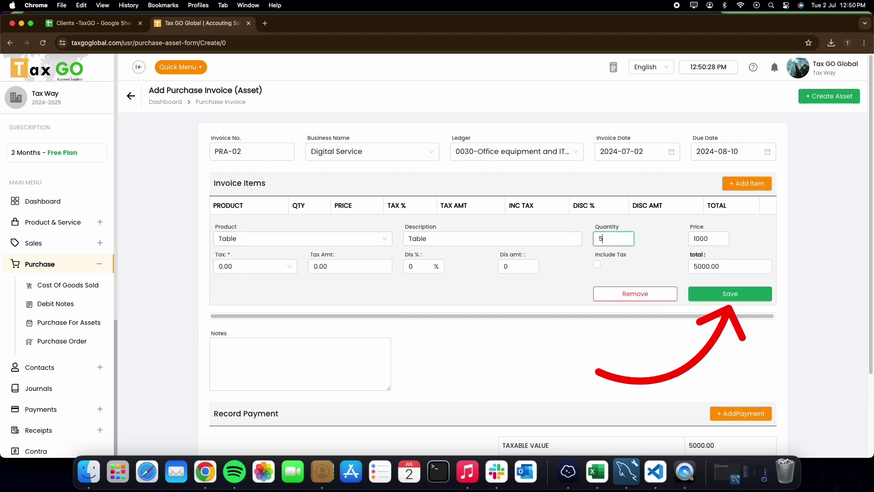
left_click(720, 294)
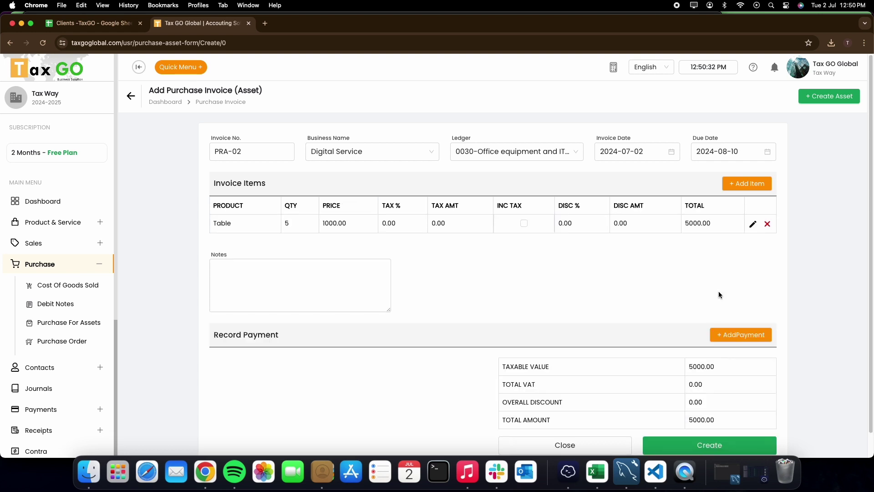
Record a 200 Electronic payment from SBI bank and create the invoice
left_click(740, 335)
left_click(282, 340)
left_click(237, 398)
scroll(870, 350, "down", 4)
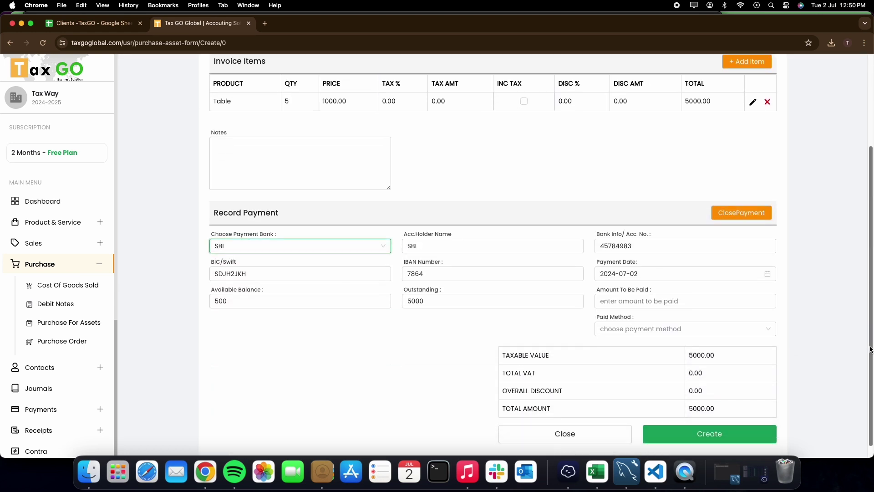
left_click(685, 301)
type("200")
left_click(679, 328)
left_click(630, 372)
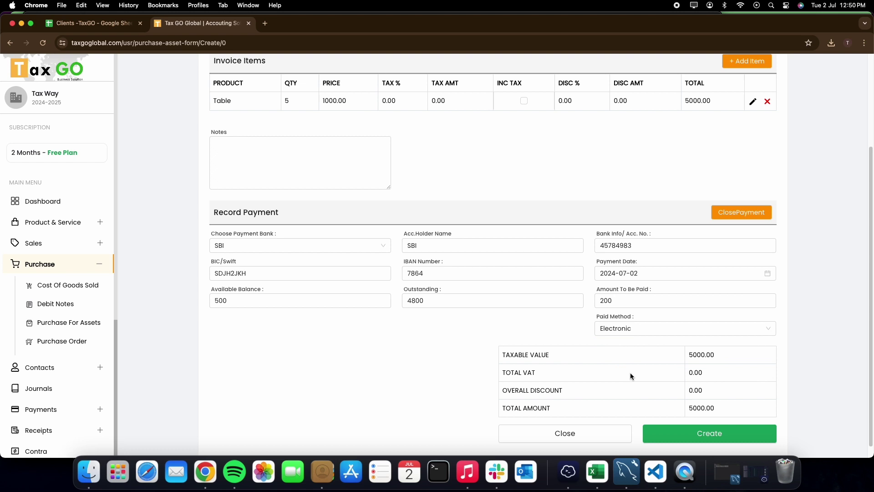
left_click(720, 433)
triple_click(848, 81)
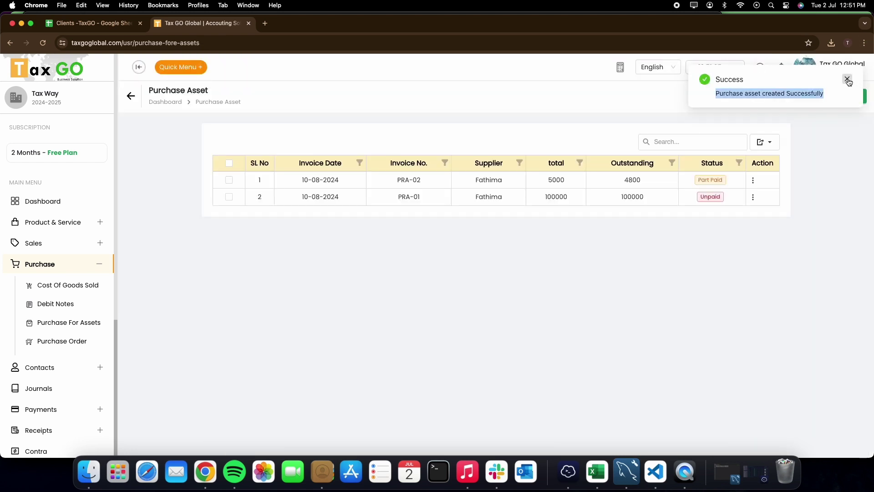
Dismiss the success toast, view asset invoice PRA-02's details, then reopen its action menu
left_click(848, 80)
left_click(753, 181)
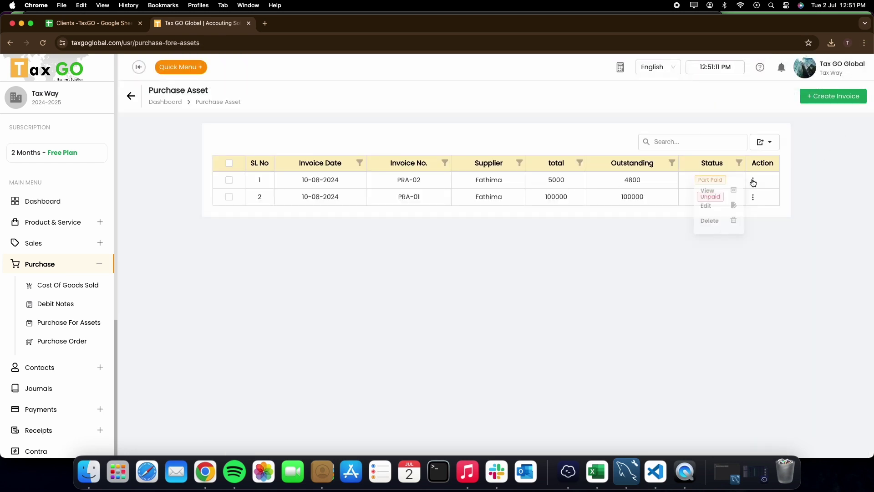
left_click(708, 195)
left_click(753, 180)
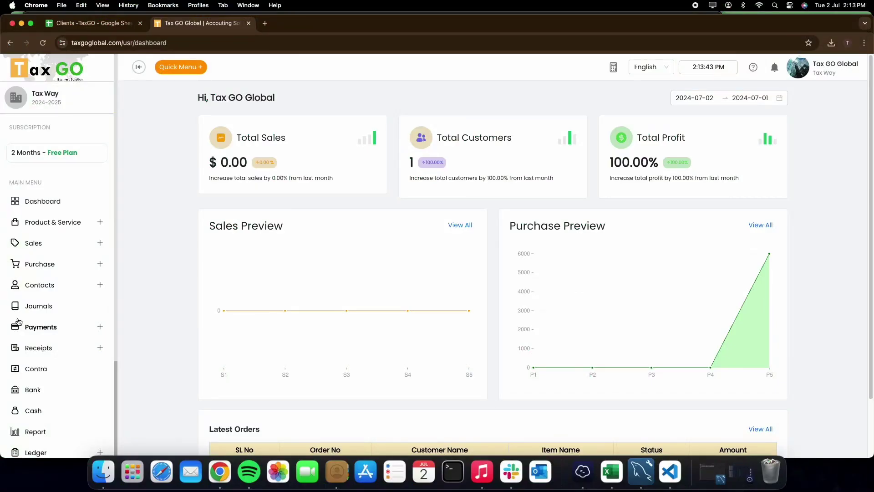
Open the Purchase Order list, search 'fathima', then clear the search and show export options
left_click(39, 264)
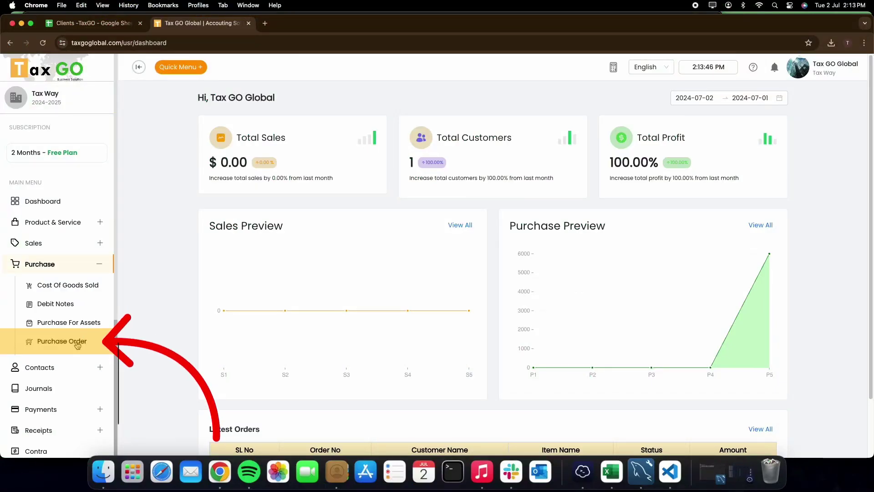
left_click(62, 341)
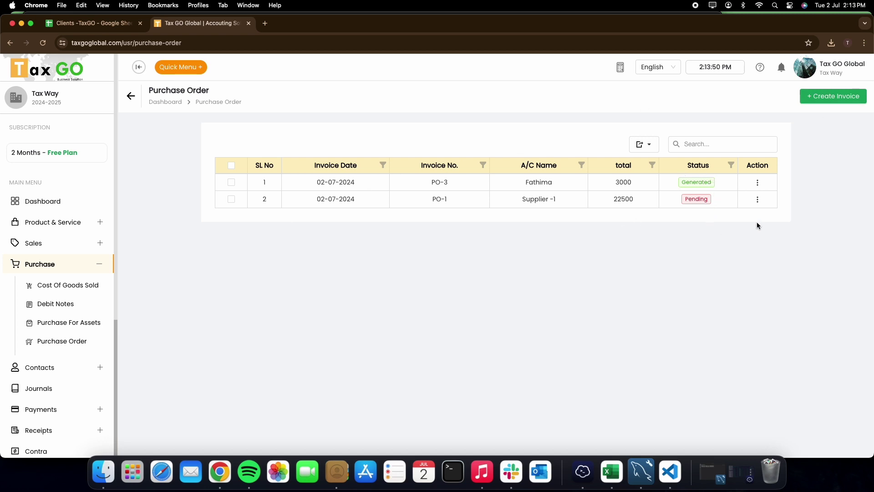
left_click(712, 150)
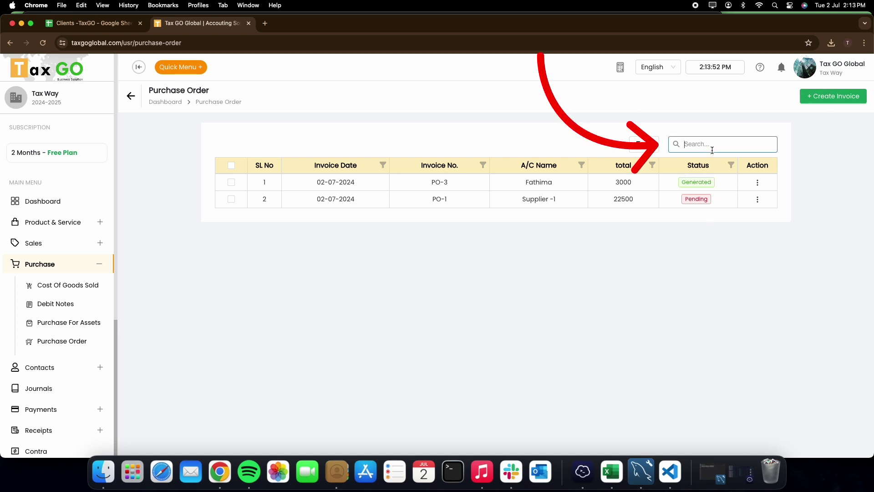
type("fathima")
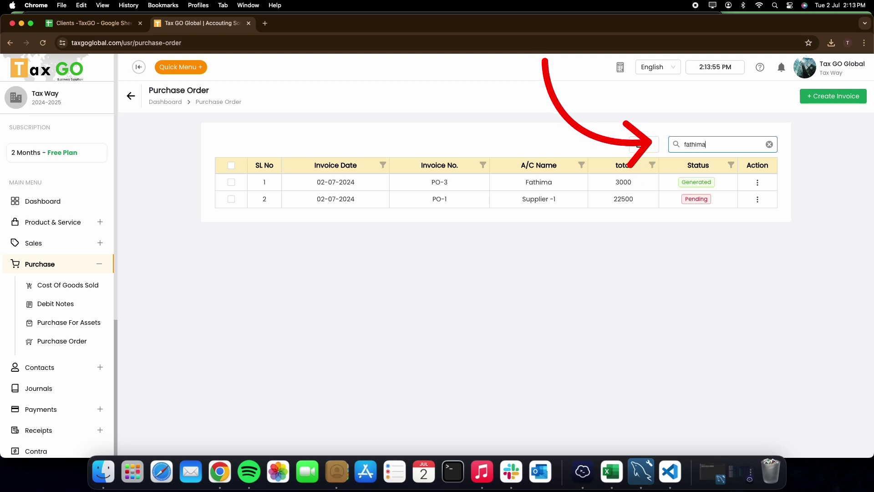
left_click(769, 145)
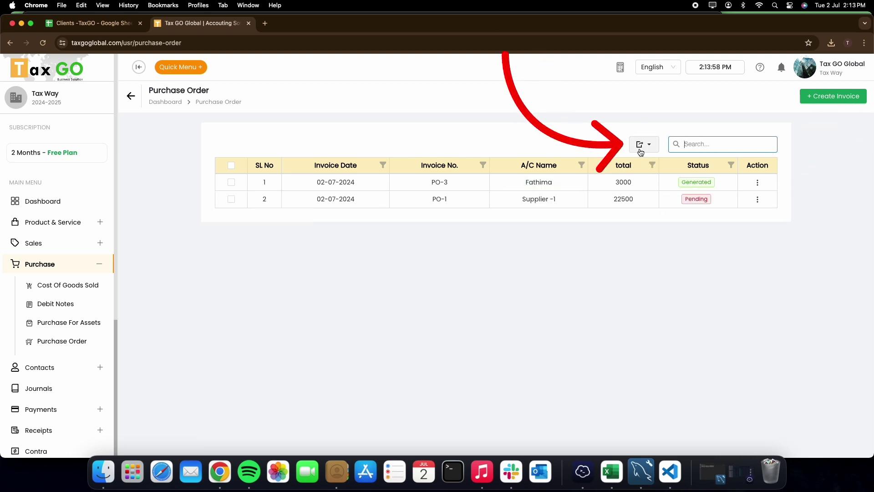
left_click(644, 145)
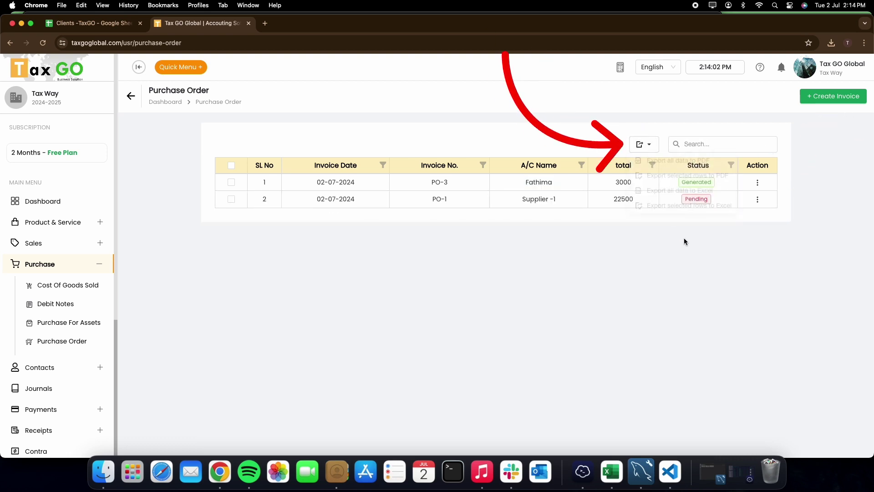
Start a new purchase order for supplier Digital Service, due 31 July 2024
left_click(831, 97)
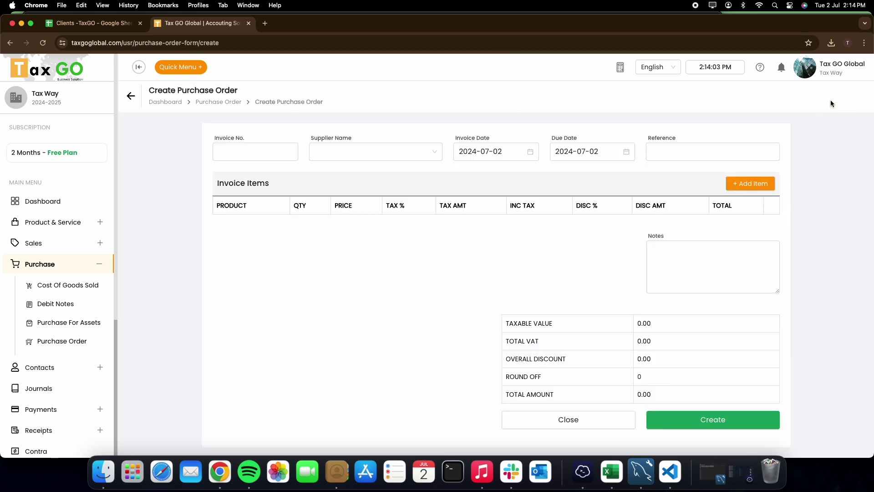
left_click(401, 149)
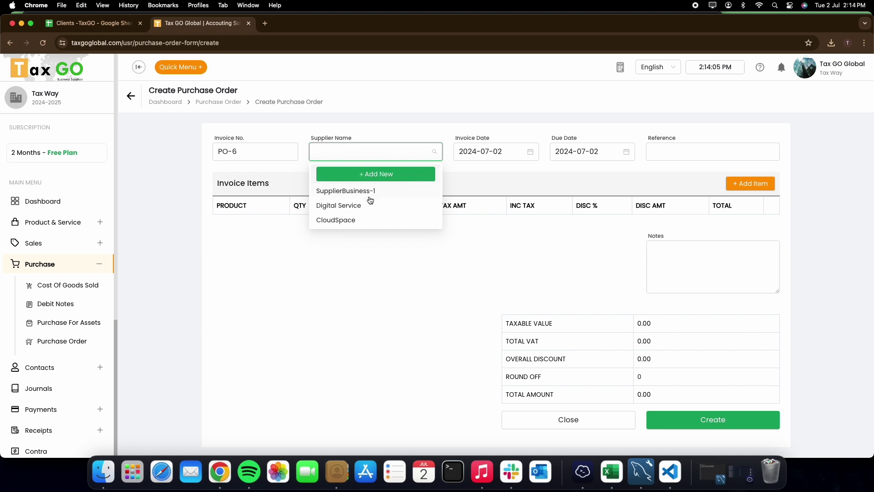
left_click(366, 205)
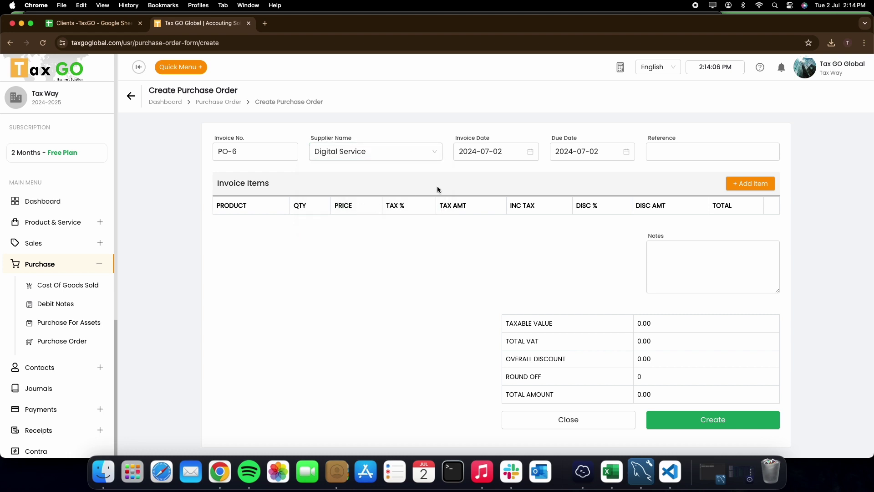
left_click(581, 151)
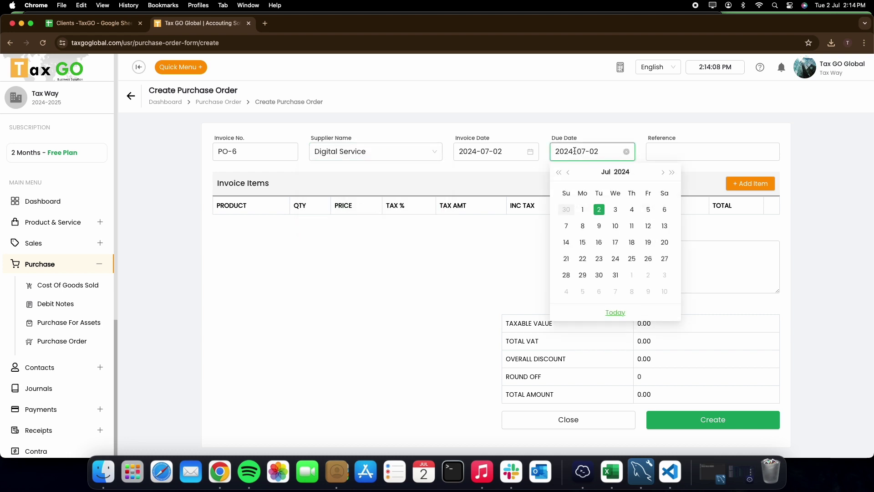
left_click(616, 275)
Add 3 Lightpen at 4500 with tax included and create the order, totalling 13500
left_click(733, 190)
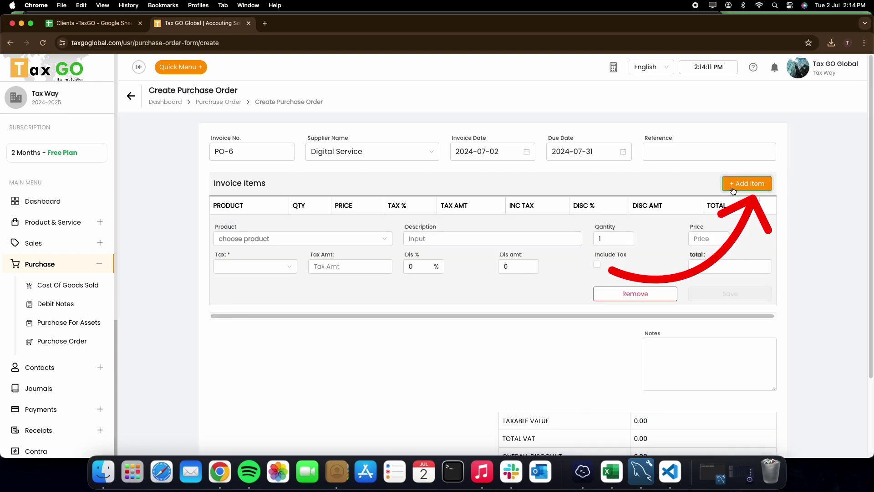
left_click(292, 239)
left_click(249, 273)
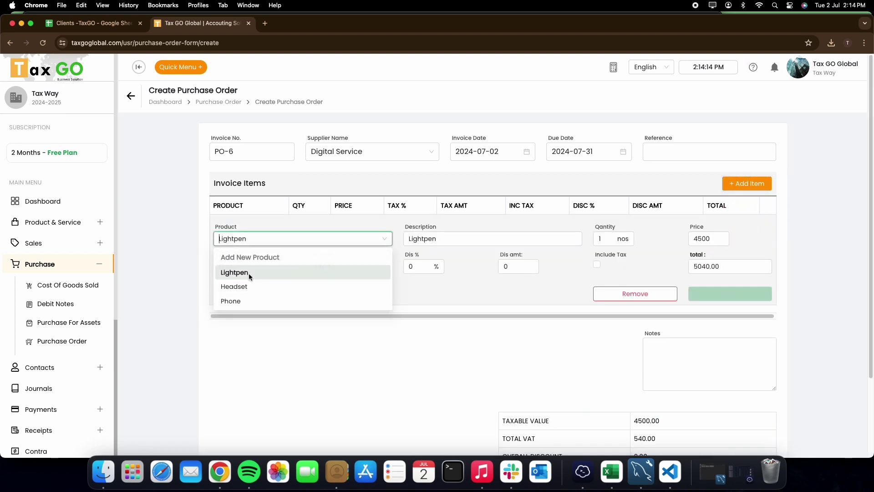
double_click(604, 239)
type("3")
left_click(596, 265)
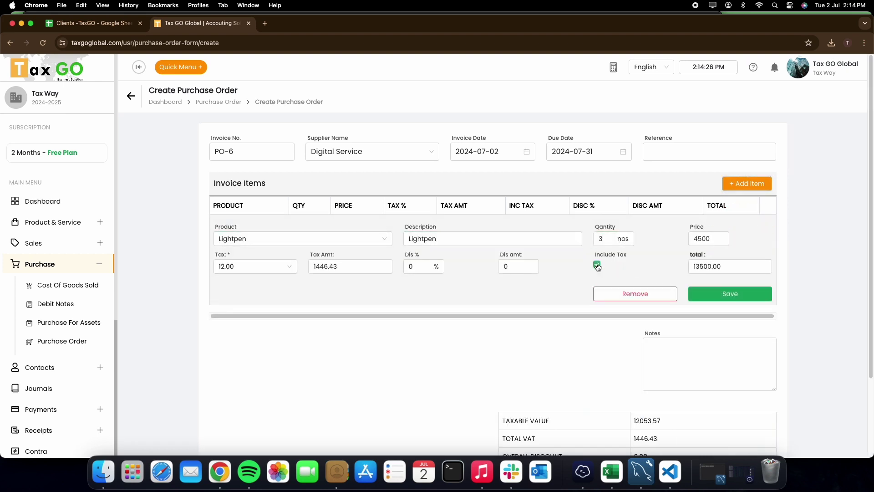
left_click(708, 296)
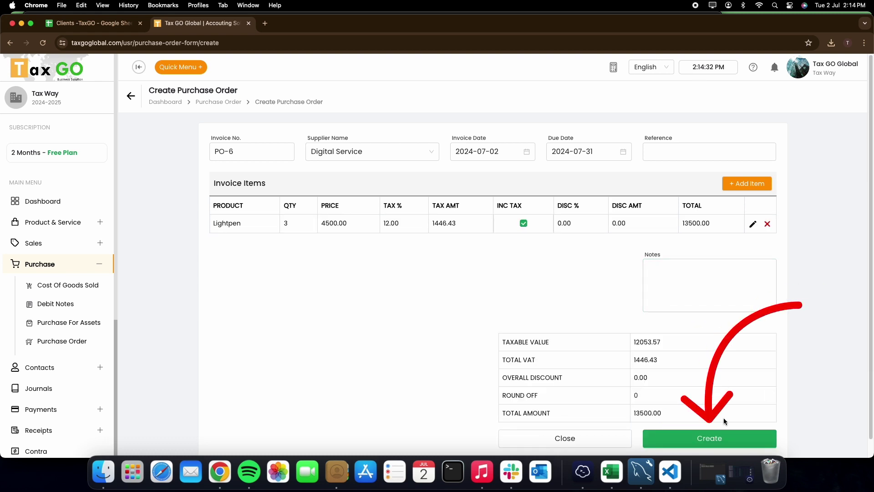
left_click(728, 438)
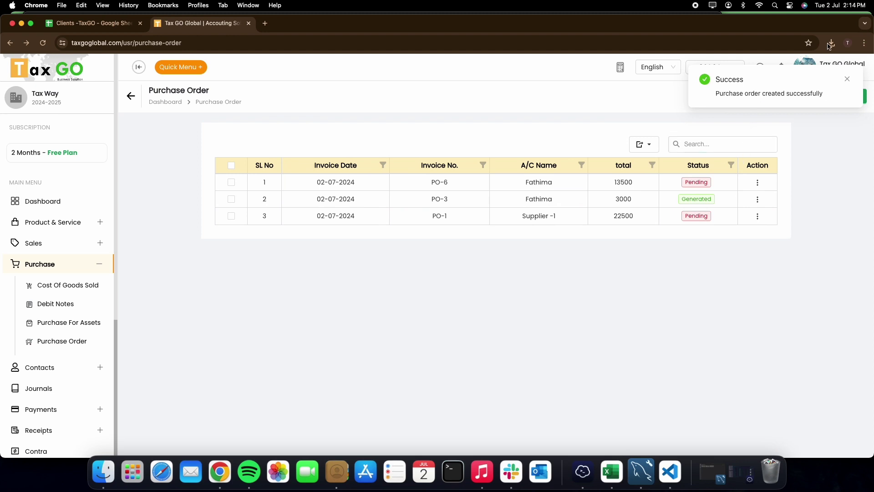
Dismiss the success toast, view PO-6's details, then open PO-6 for editing
left_click(847, 80)
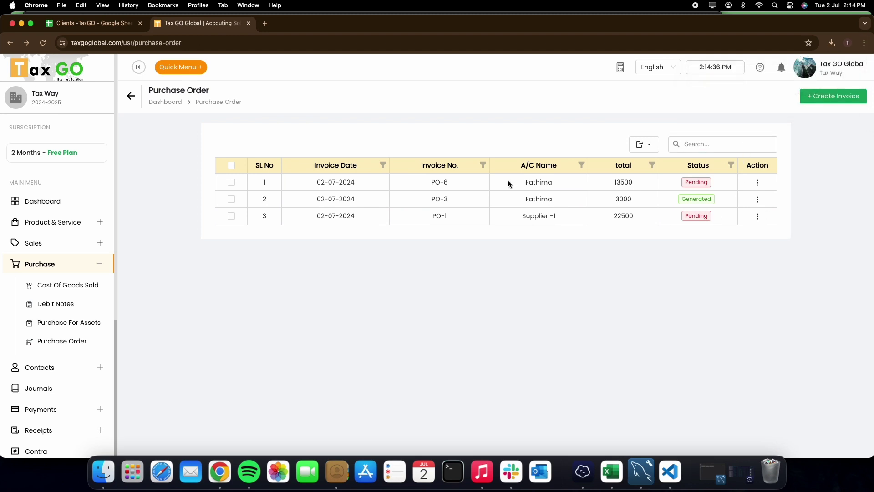
left_click(758, 183)
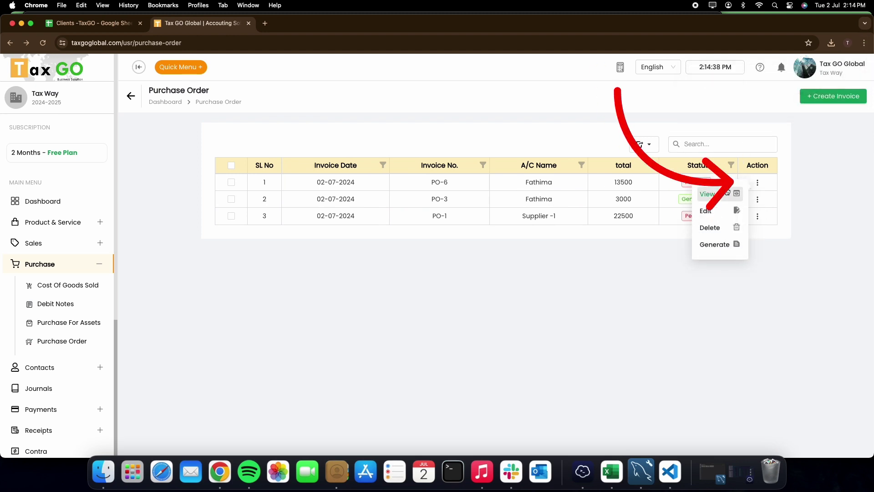
left_click(717, 194)
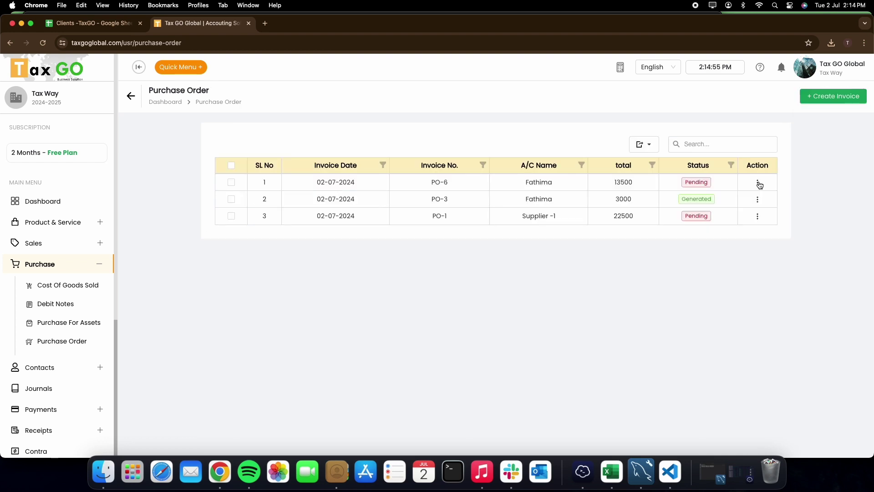
left_click(758, 183)
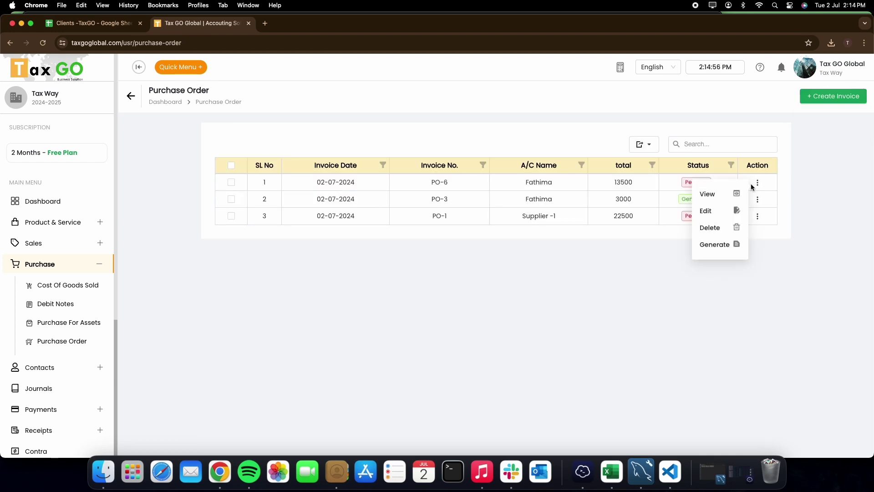
left_click(714, 210)
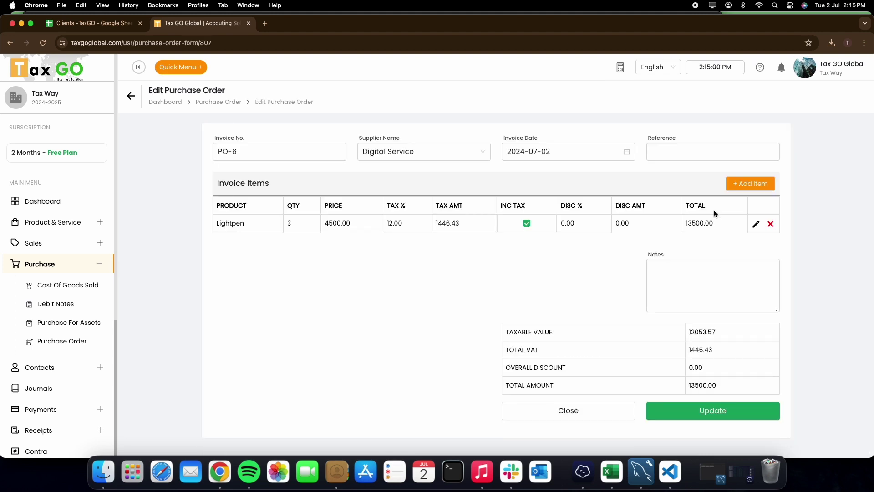
Add the note 'noted' to PO-6, update it, and reopen its action menu
left_click(713, 284)
type("not")
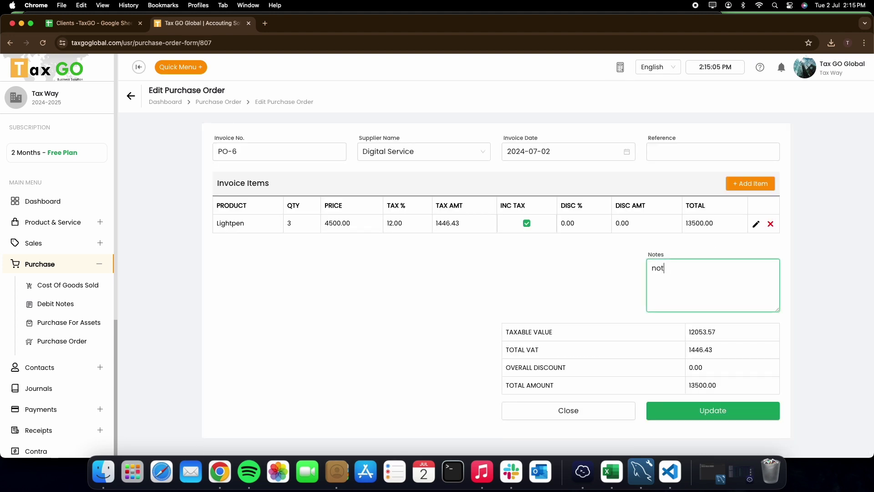
type("ed")
left_click(716, 411)
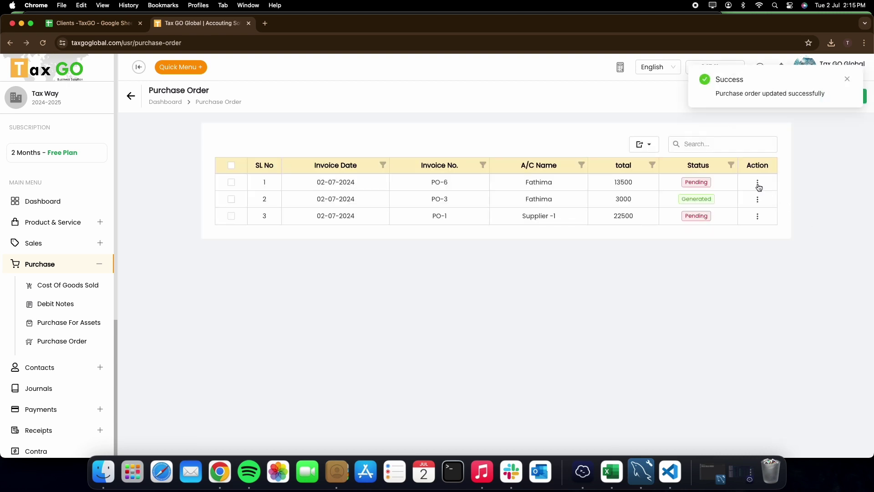
left_click(759, 184)
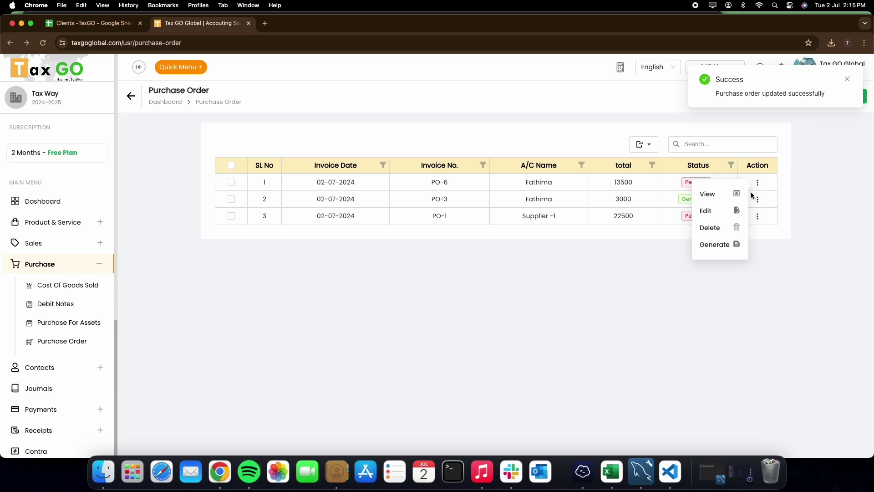
Generate purchase invoice PI-4 from PO-6 with 3 Lightpen totalling 13500
left_click(715, 244)
scroll(714, 248, "down", 1)
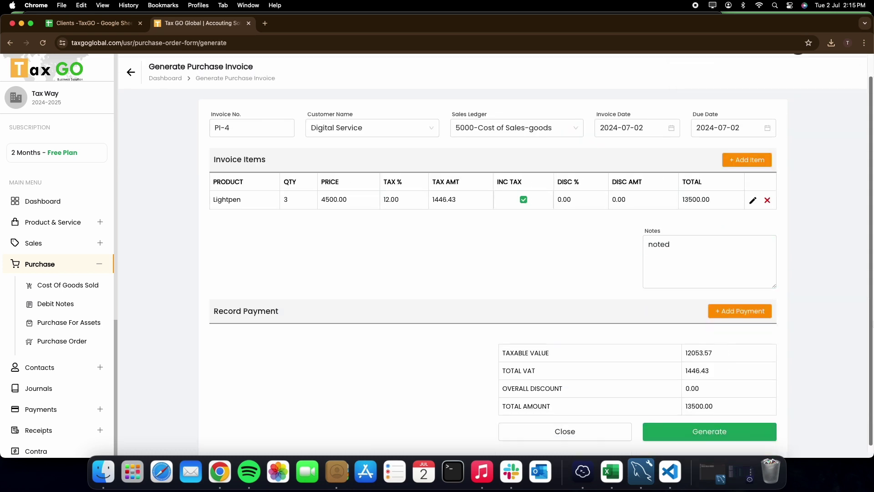
left_click(730, 430)
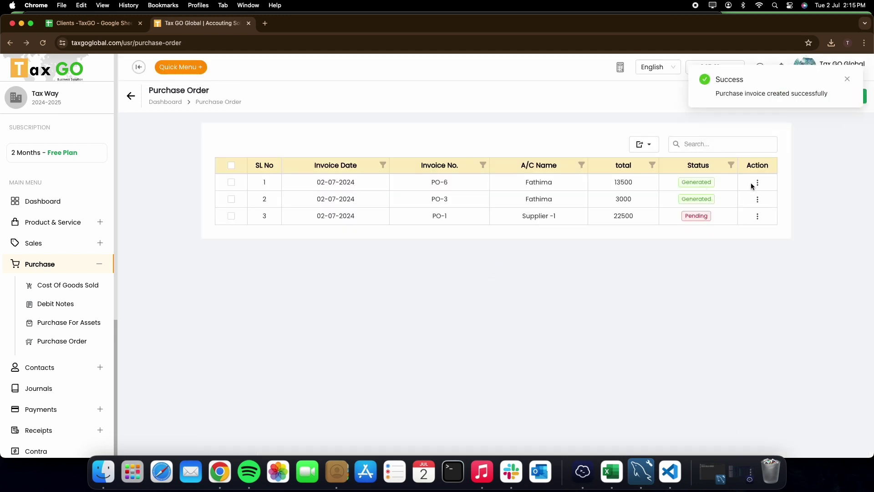
left_click(757, 183)
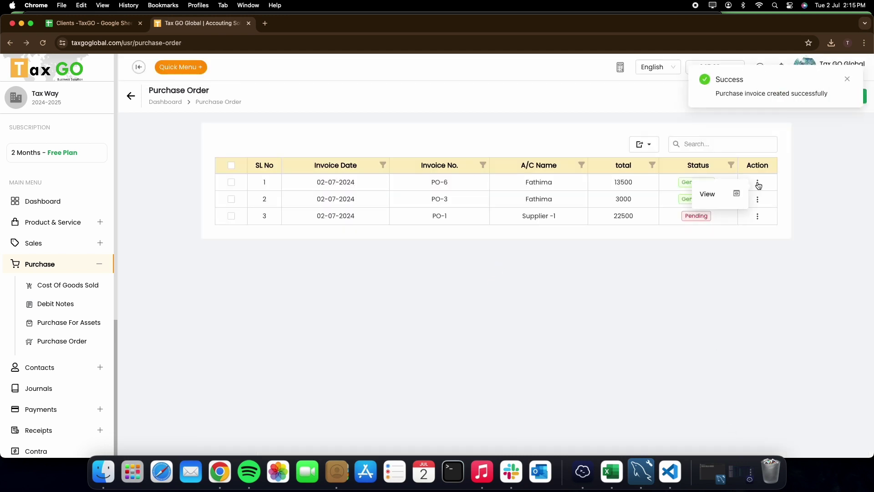
left_click(710, 195)
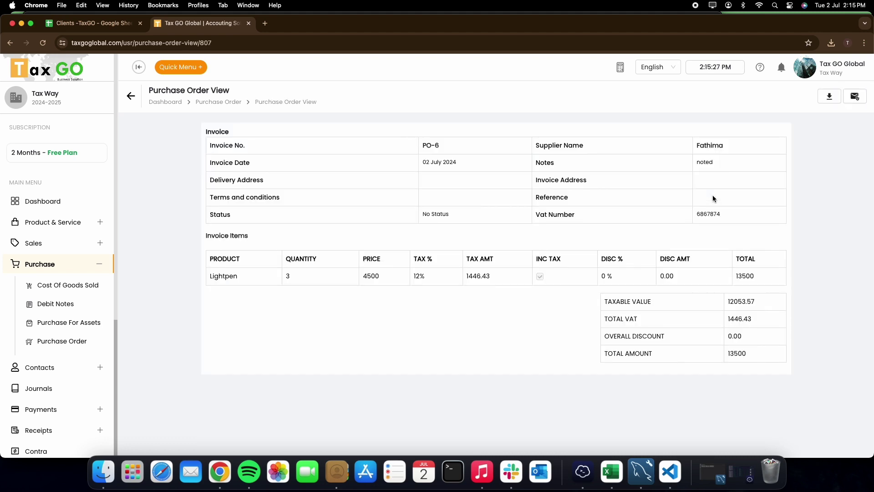
left_click(129, 97)
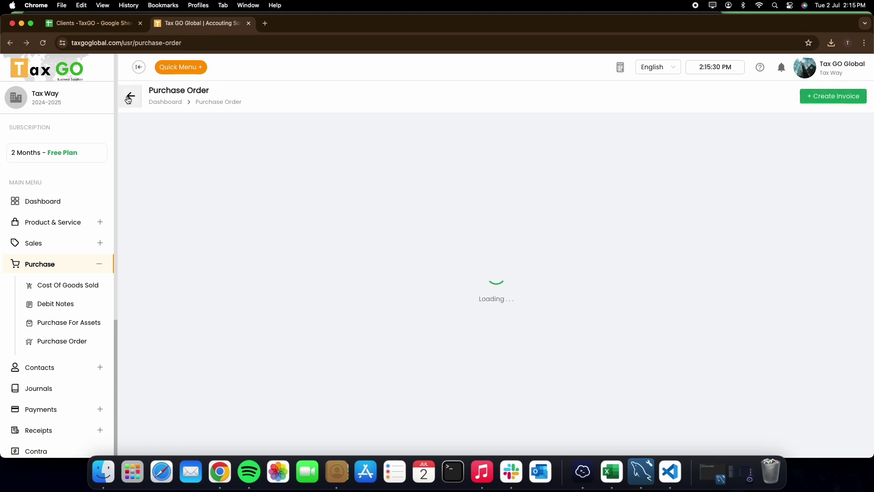